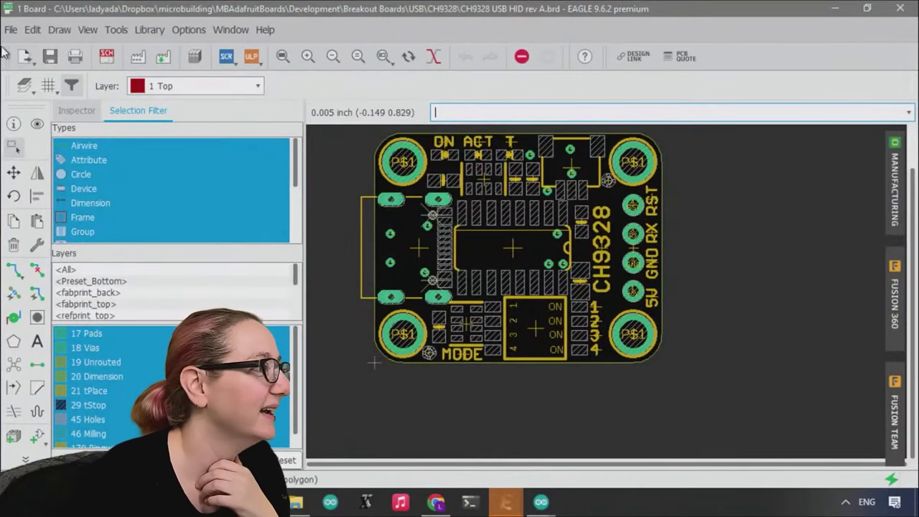
Apply the basictop layer preset to the board and examine the top and bottom copper traces
left_click(24, 85)
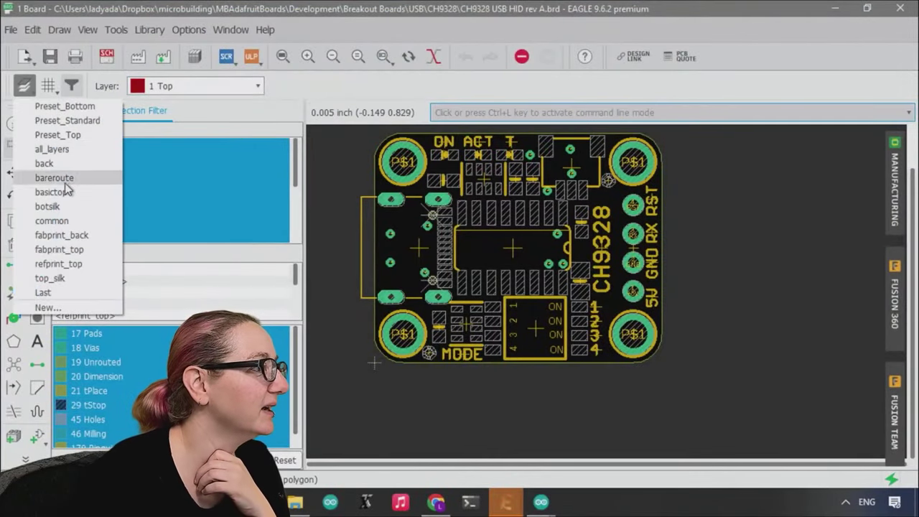
left_click(63, 192)
scroll(438, 269, "up", 3)
scroll(440, 272, "down", 3)
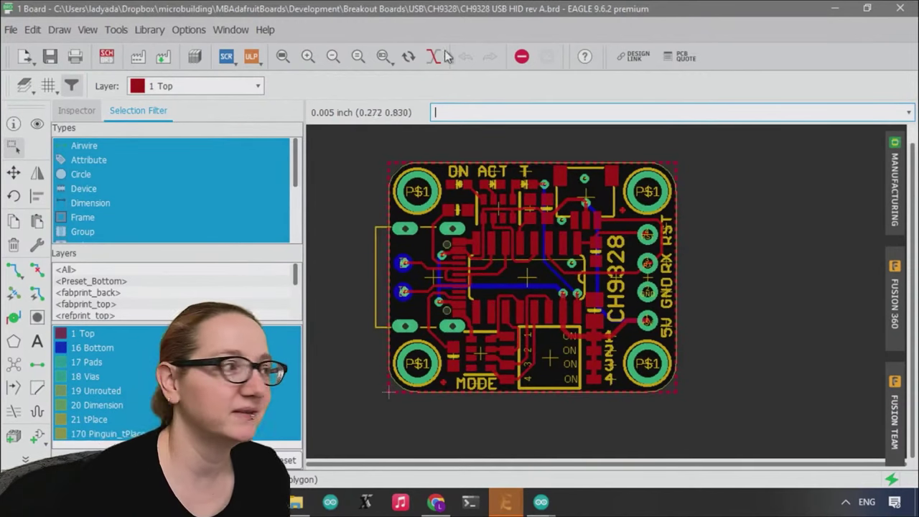
scroll(624, 302, "up", 2)
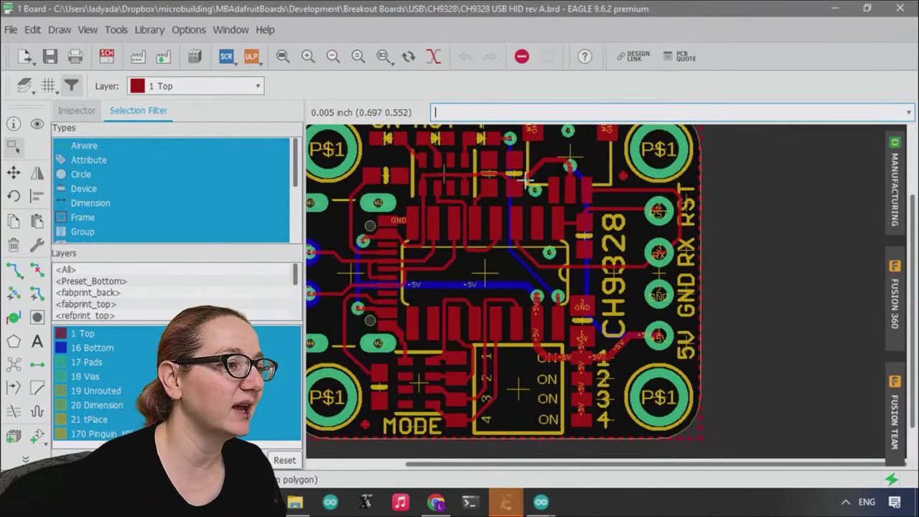
Open the matching schematic, examine how the four-position DIP switch connects to the CH9328, and return to the board
left_click(107, 56)
scroll(467, 328, "up", 2)
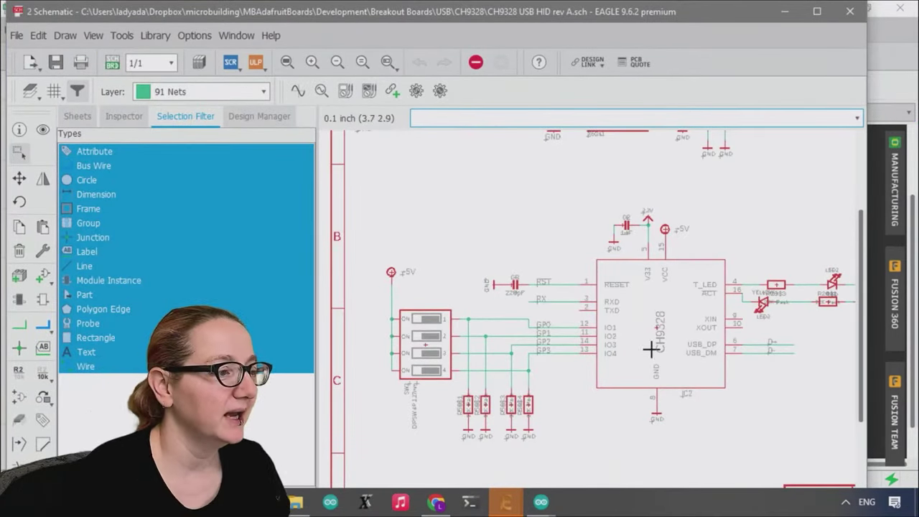
scroll(650, 348, "up", 1)
scroll(663, 362, "up", 1)
scroll(647, 356, "down", 1)
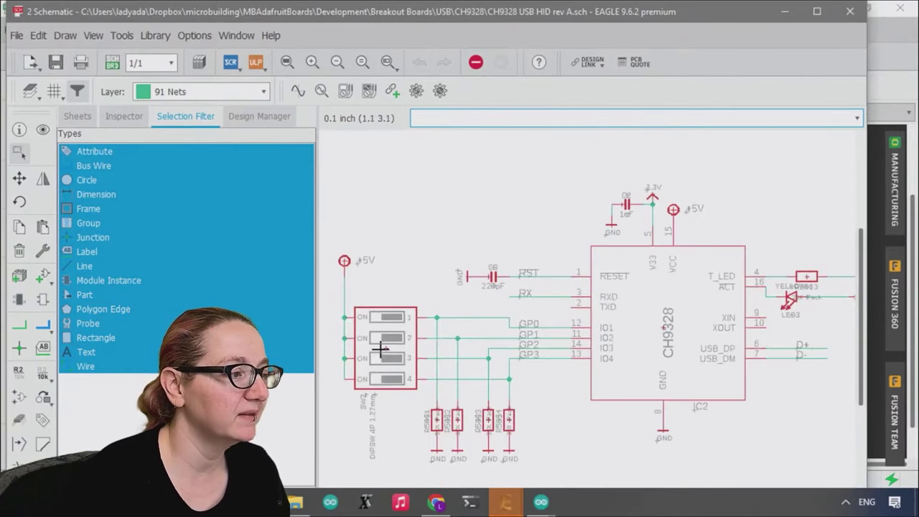
scroll(375, 340, "up", 1)
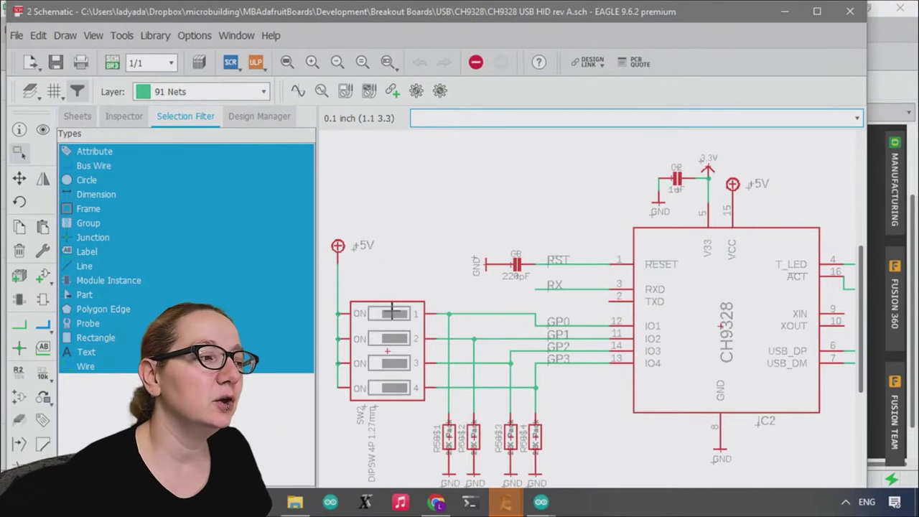
left_click(112, 63)
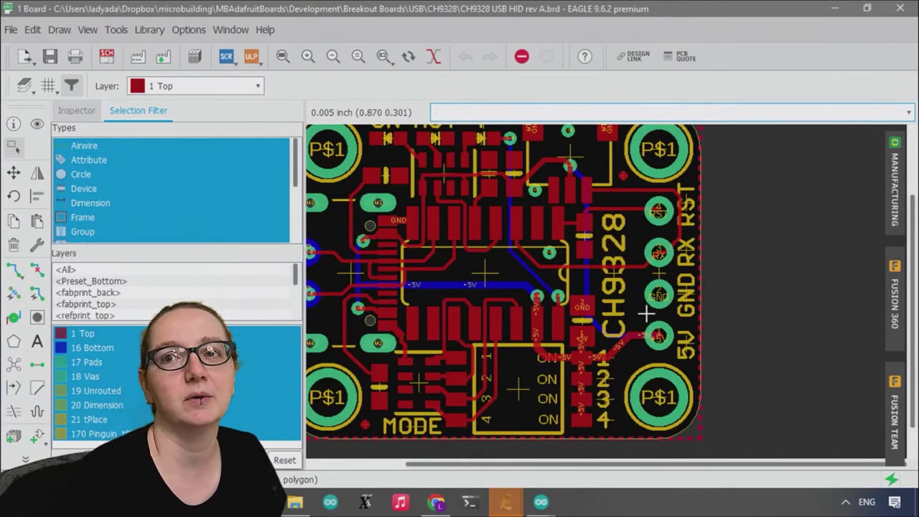
Switch to Chrome and search the Adafruit shop for "max98"
left_click(436, 502)
scroll(682, 147, "up", 3)
left_click(661, 147)
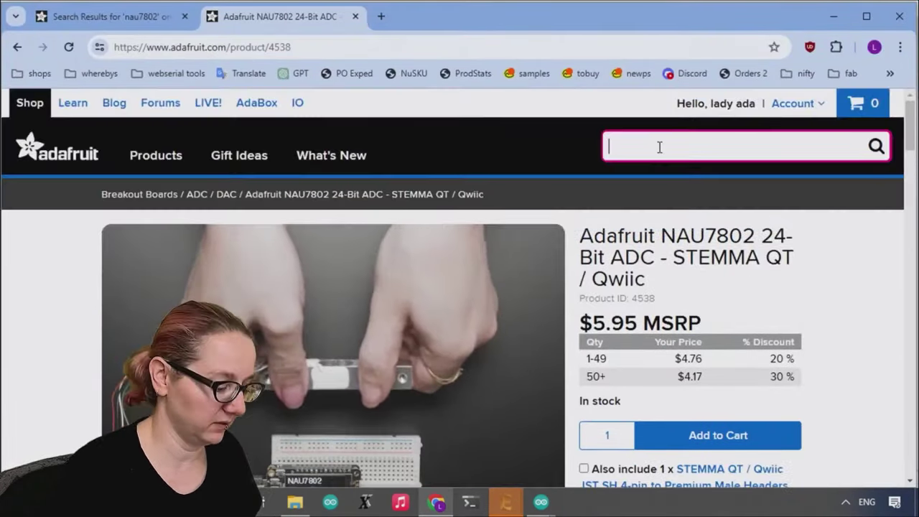
type("max98")
key("Return")
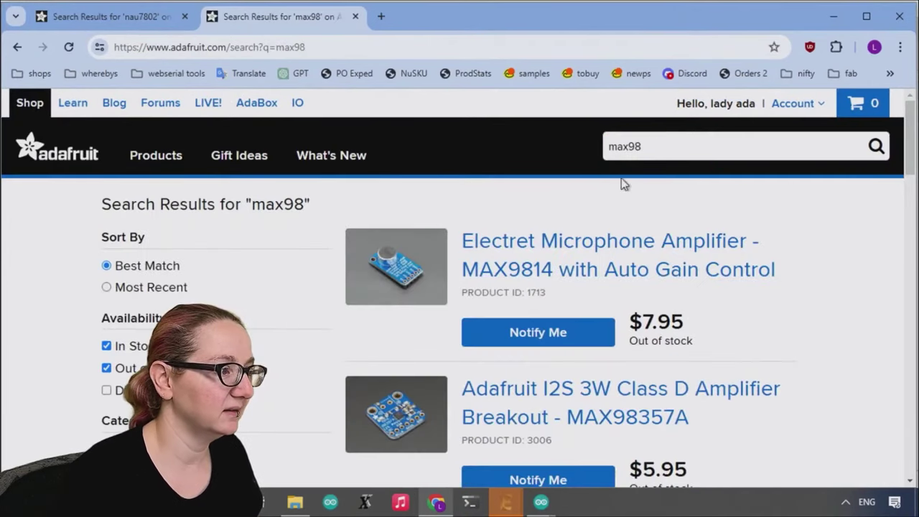
Open the product page of the Stereo 3.7W Class D Audio Amplifier - MAX98306 from the search results
scroll(553, 381, "down", 3)
scroll(561, 365, "down", 1)
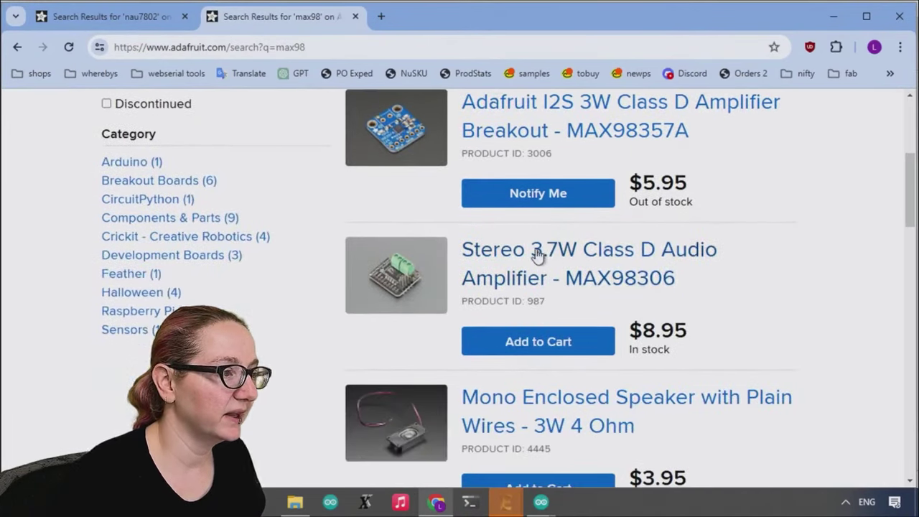
left_click(565, 253)
scroll(598, 210, "down", 3)
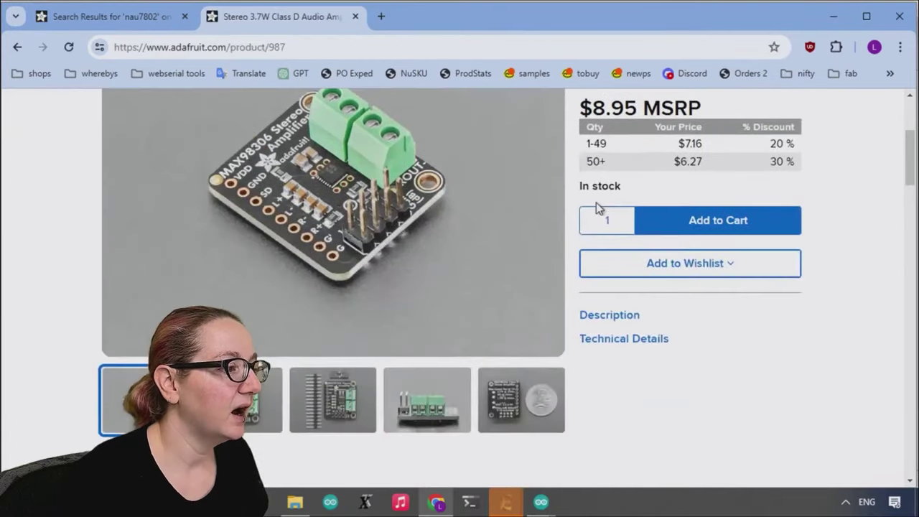
Examine the MAX98306 amplifier's gain jumper header in the angled, top-down, parts and side-view product photos
left_click(265, 407)
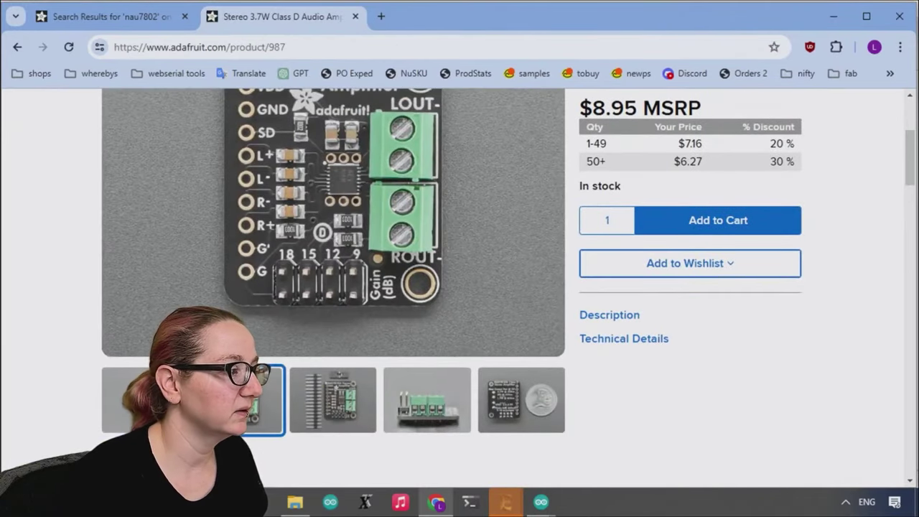
left_click(144, 400)
scroll(400, 228, "up", 1)
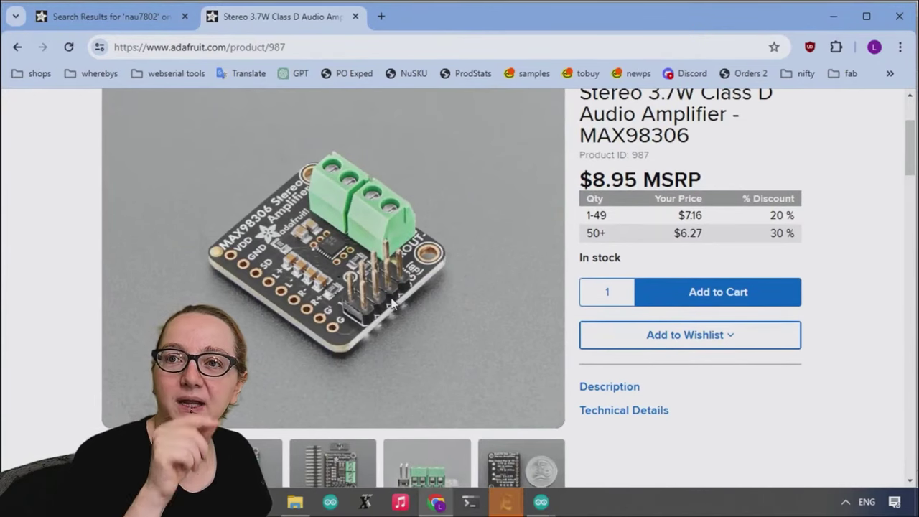
scroll(428, 289, "down", 2)
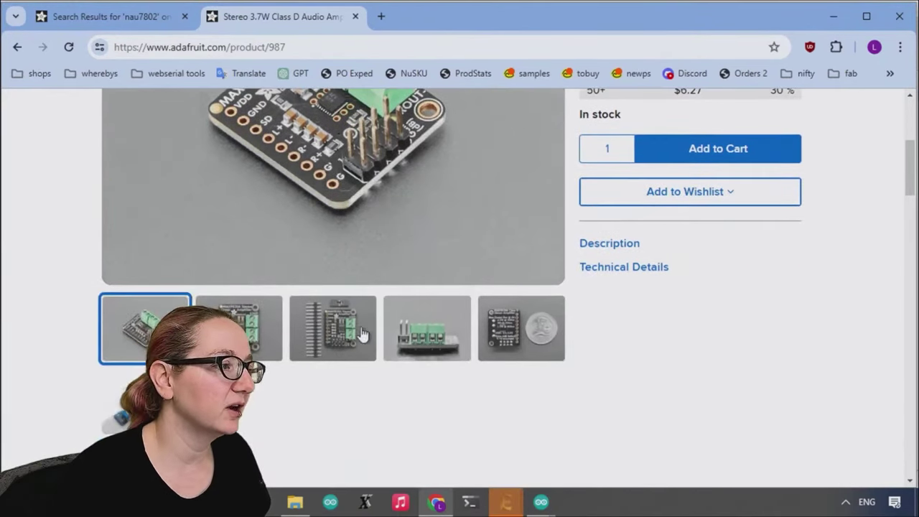
left_click(360, 321)
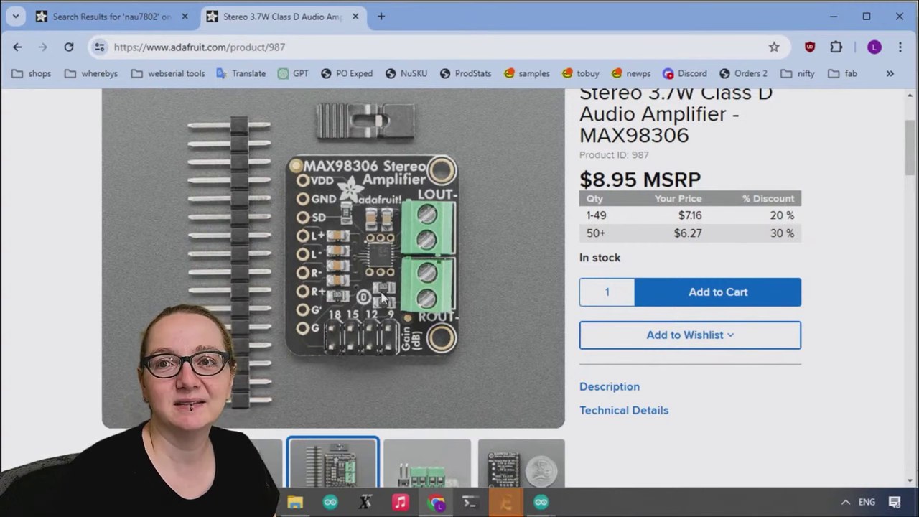
scroll(380, 301, "down", 2)
scroll(382, 273, "up", 2)
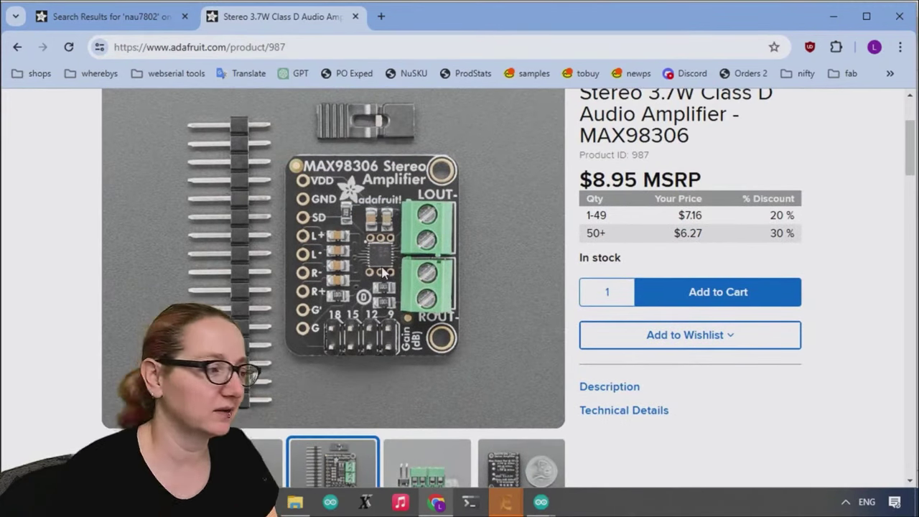
scroll(393, 272, "down", 1)
left_click(424, 406)
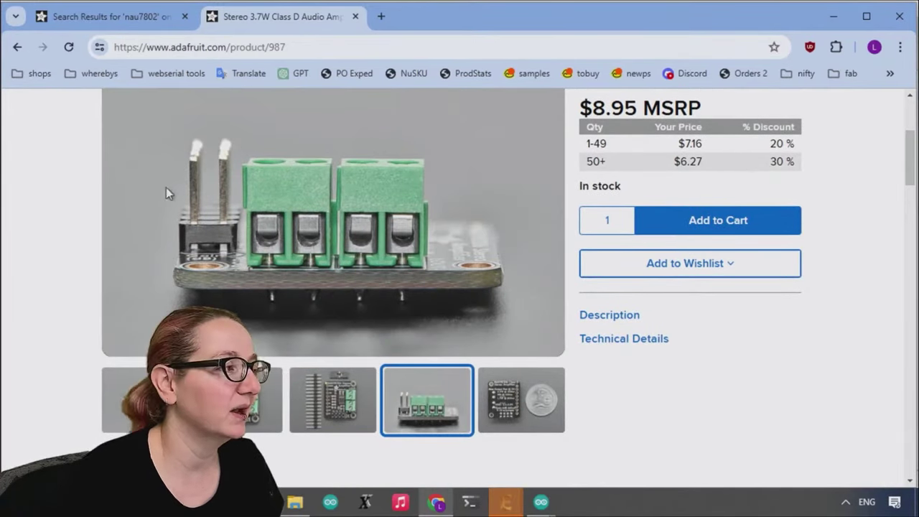
Search the Adafruit shop for "i2c audio amp" and look through the results for a stereo amplifier breakout
scroll(766, 235, "up", 3)
left_click(668, 157)
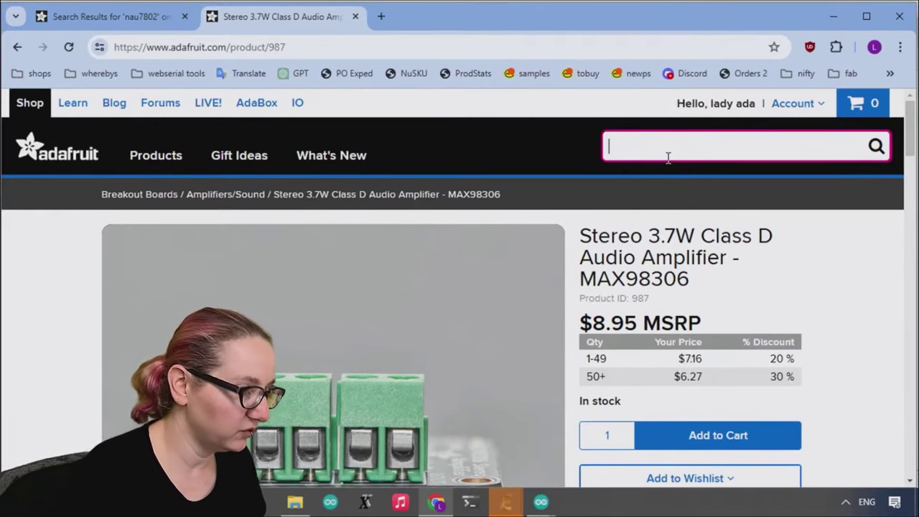
type("i2c audio amp")
key("Return")
scroll(599, 161, "down", 5)
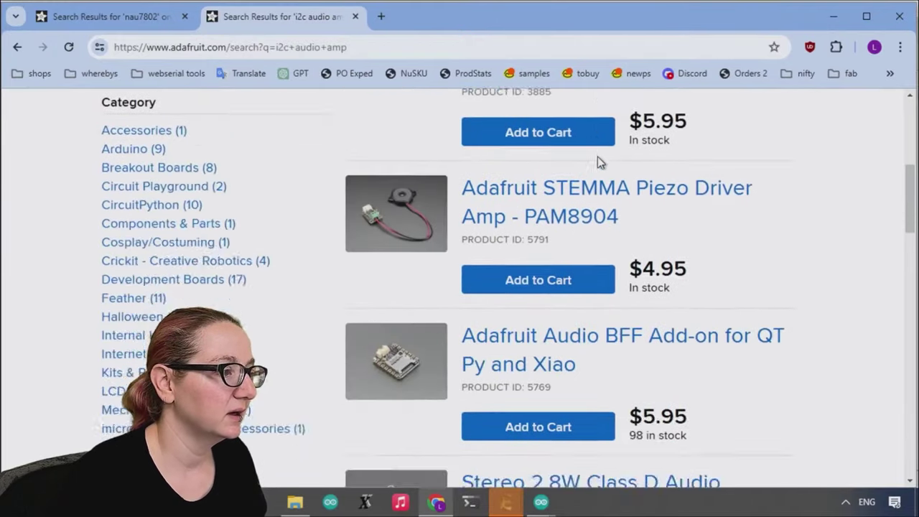
scroll(599, 161, "down", 6)
scroll(628, 173, "up", 3)
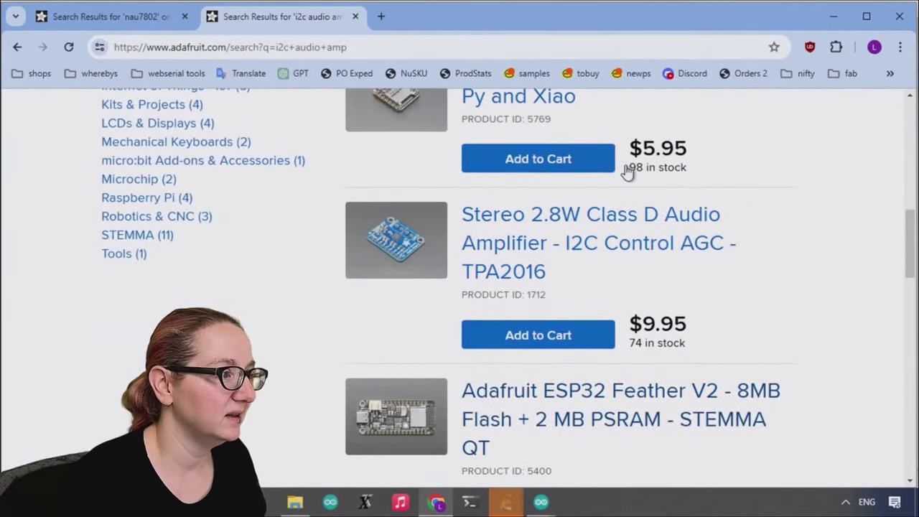
scroll(626, 170, "down", 4)
Change the shop search to "tpa audio amp"
scroll(718, 158, "up", 9)
scroll(686, 130, "up", 4)
double_click(619, 147)
type("tpa")
key("Return")
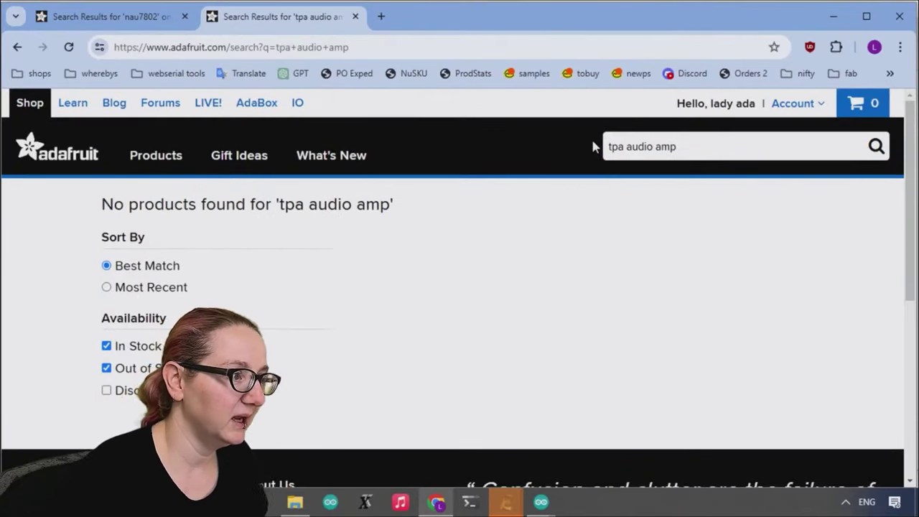
Change the shop search to "tps audio amp"
left_click(622, 148)
key("BackSpace")
type("s")
key("Return")
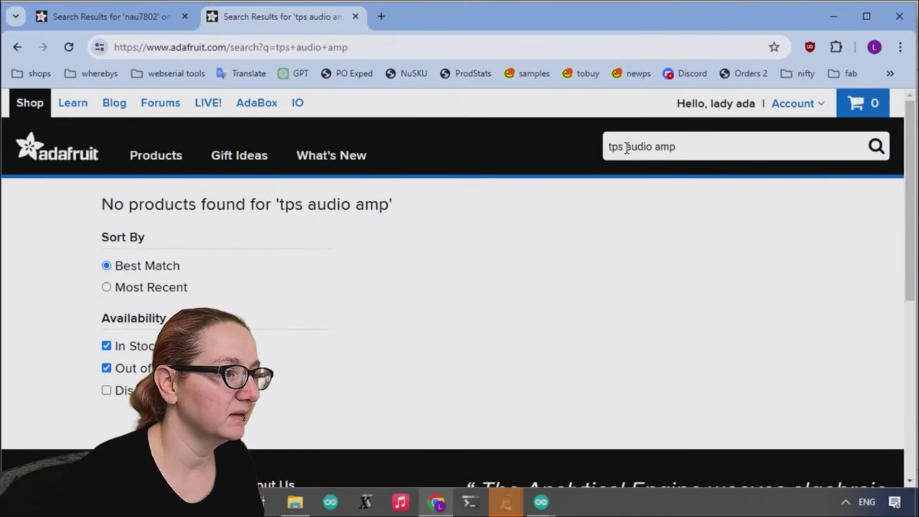
Change the shop search to "stereo audio amp", correcting the misspelled first word
double_click(620, 147)
key("BackSpace")
type("sterep")
key("Return")
scroll(596, 149, "down", 1)
scroll(651, 172, "up", 1)
left_click(635, 147)
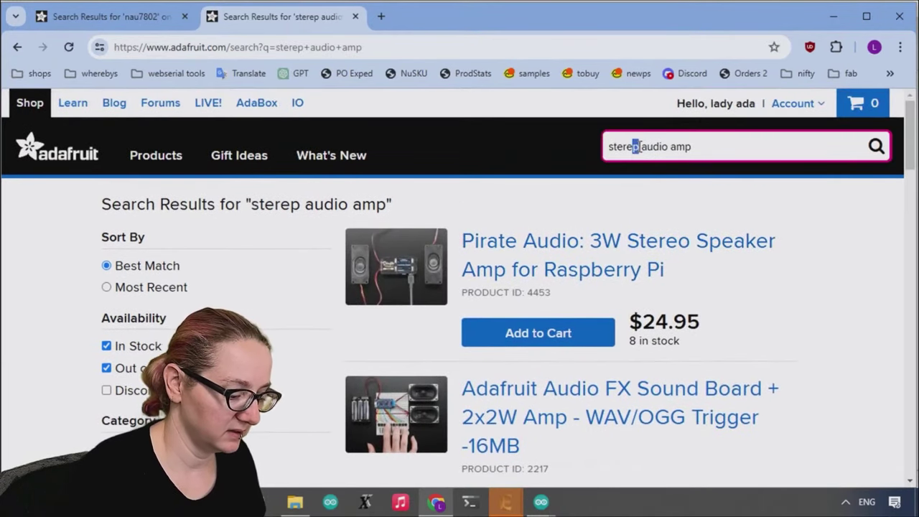
key("Delete")
type("o")
key("Return")
Open the product page of the Stereo 2.1W Class D Audio Amplifier - TPA2012 from the search results
scroll(754, 312, "down", 4)
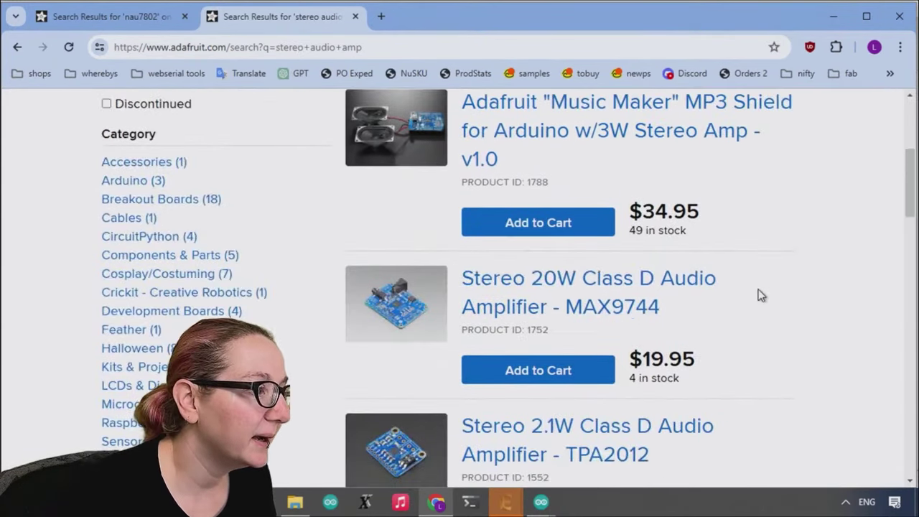
scroll(757, 299, "down", 2)
left_click(503, 301)
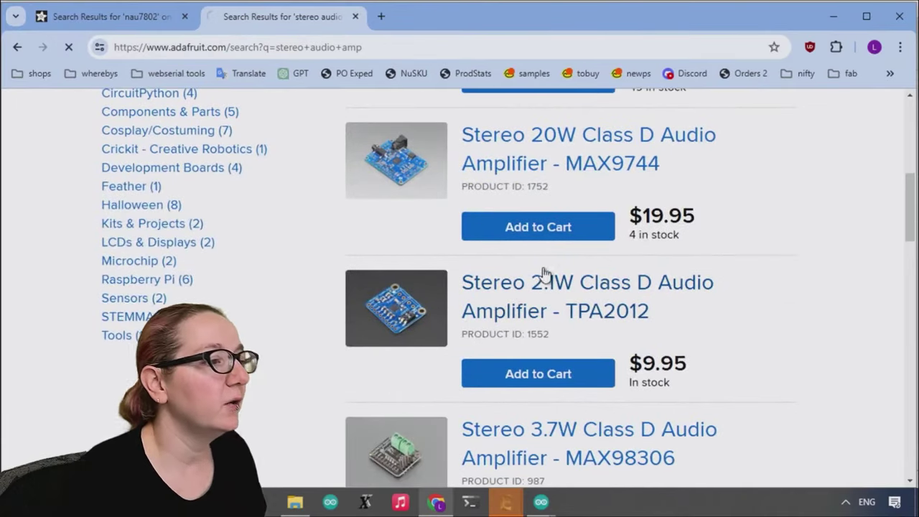
Examine the two-position gain switch on the TPA2012 amplifier in the angled and top-down product photos
scroll(636, 253, "down", 4)
scroll(458, 289, "up", 1)
scroll(458, 289, "up", 1)
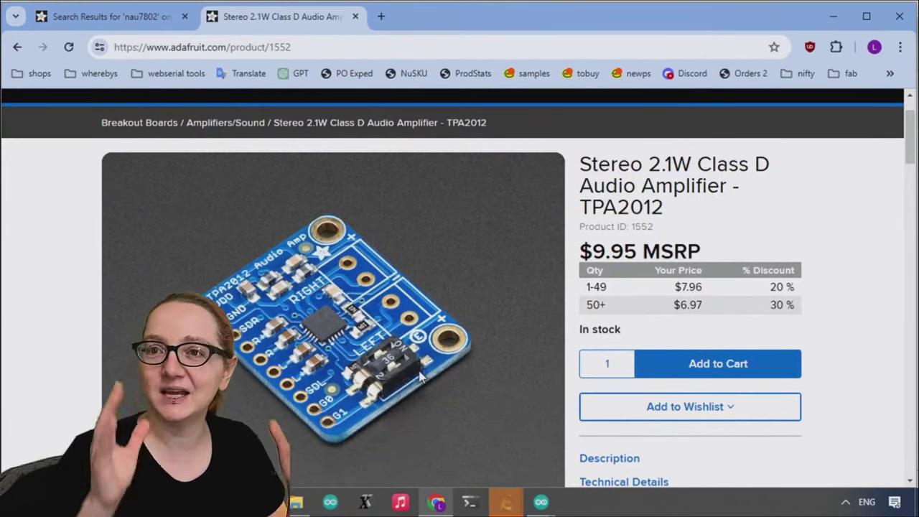
scroll(459, 216, "up", 1)
scroll(458, 132, "down", 3)
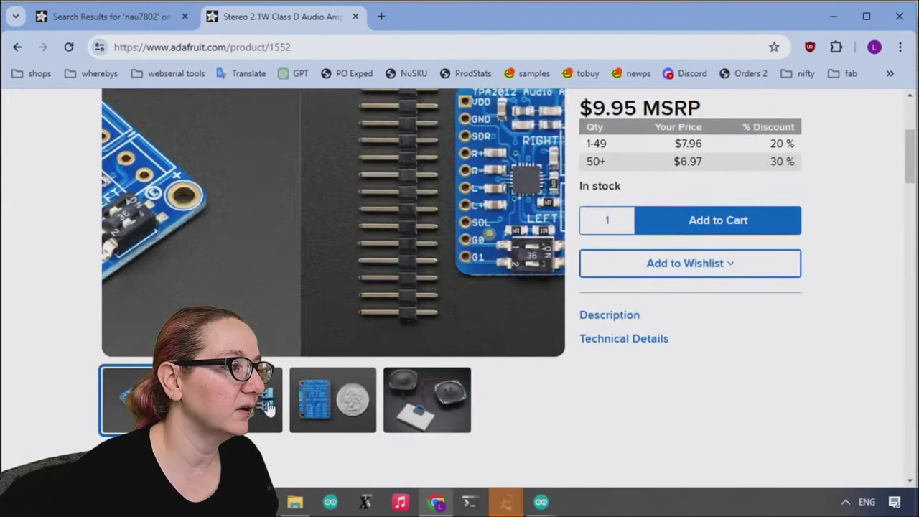
scroll(337, 302, "up", 1)
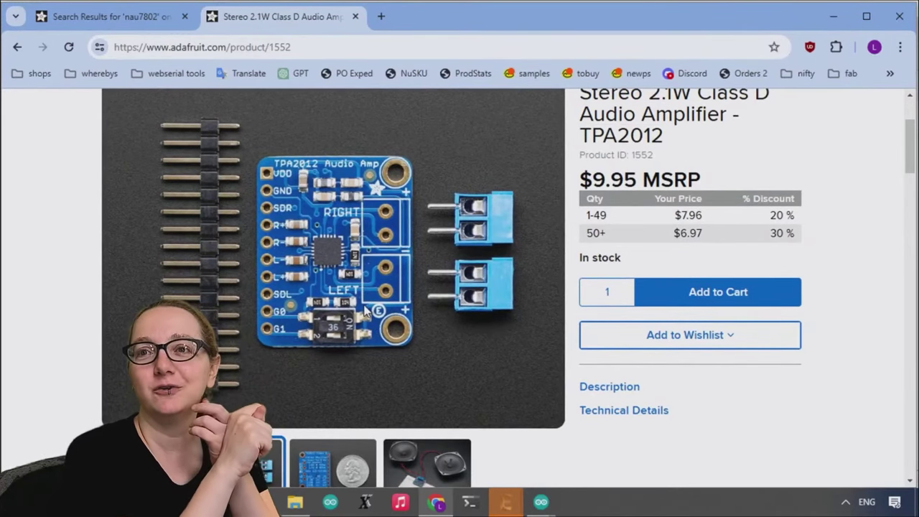
scroll(470, 294, "down", 1)
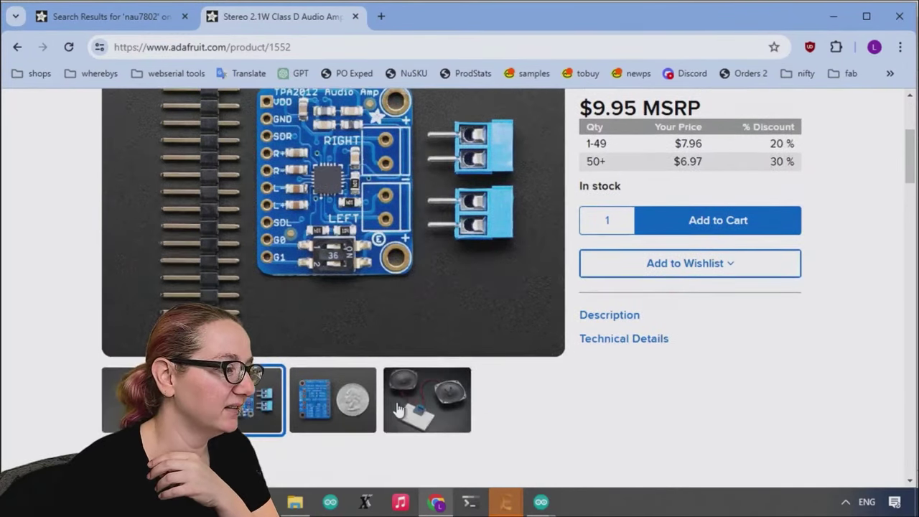
left_click(180, 400)
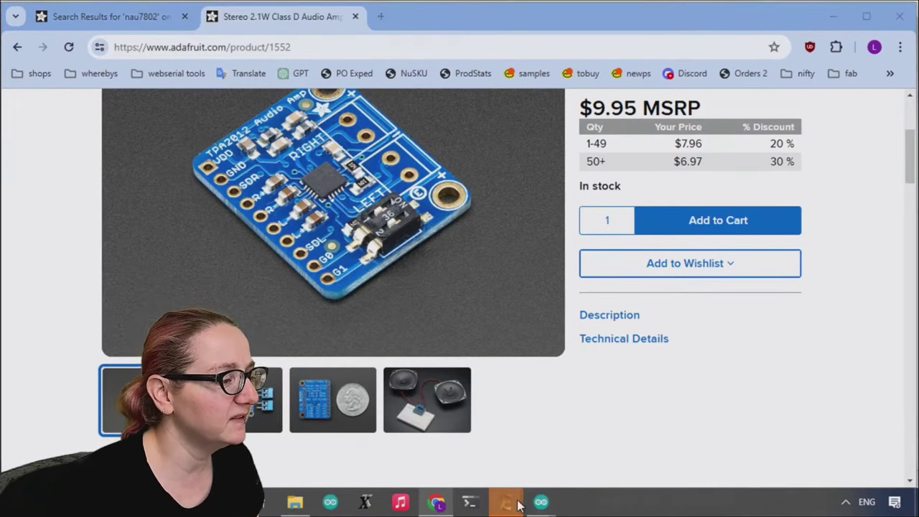
Switch to the CH9328 board layout in EAGLE and examine the four-position MODE switch and its traces
mouse_move(508, 502)
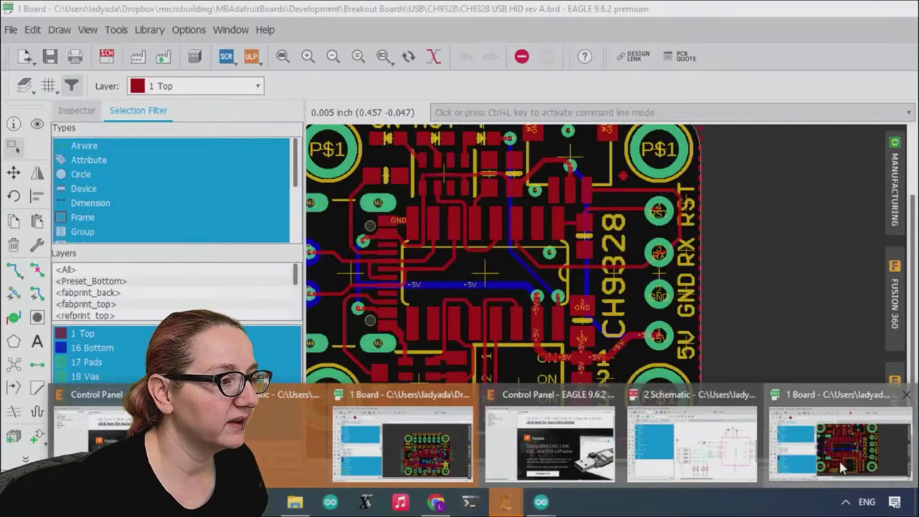
left_click(825, 478)
scroll(498, 406, "down", 2)
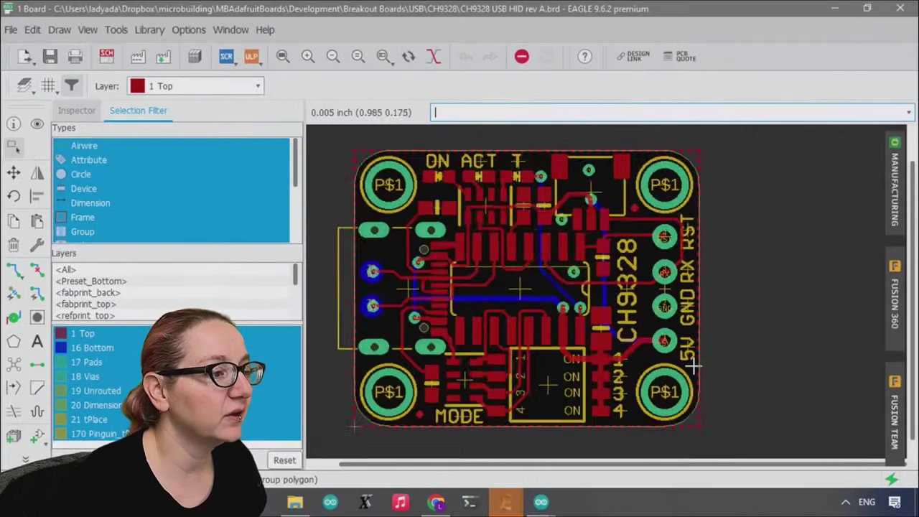
scroll(498, 406, "up", 2)
scroll(497, 406, "up", 1)
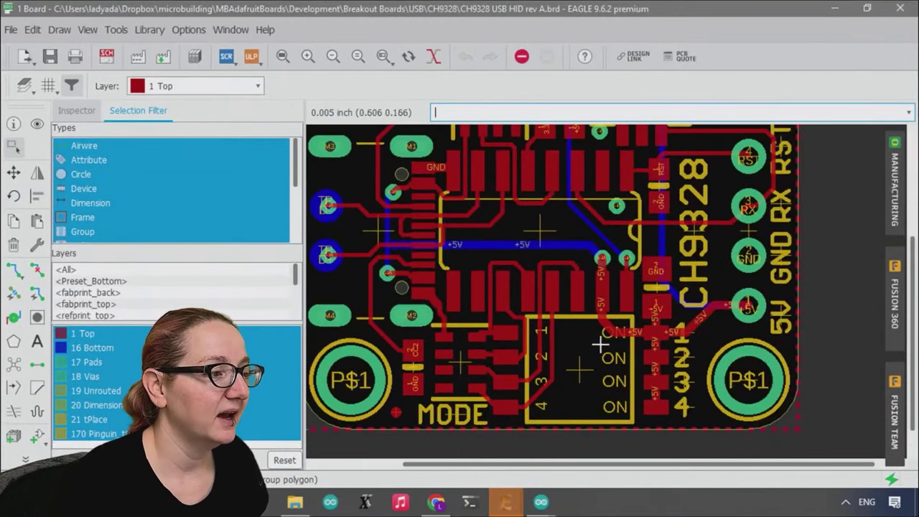
Switch to Chrome and reopen the PiicoDev Precision Temperature Sensor TMP117 page from the tab's history
left_click(438, 501)
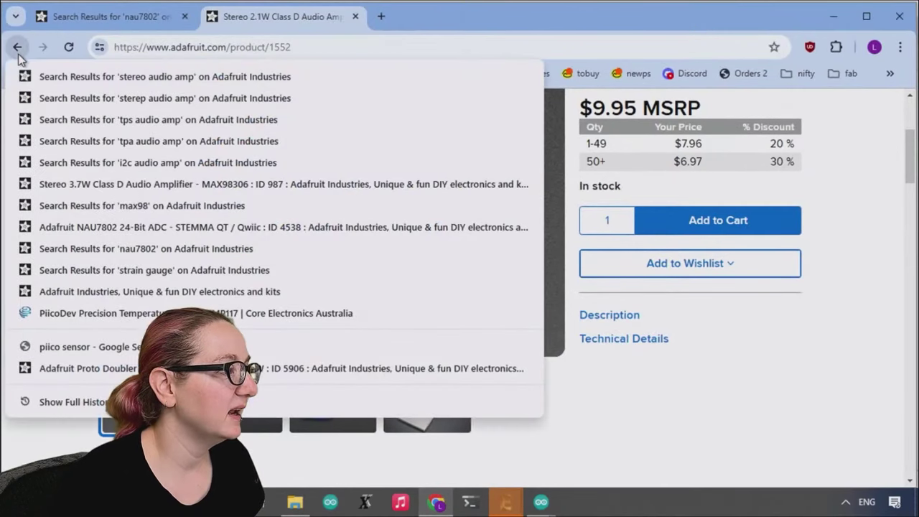
left_click(237, 318)
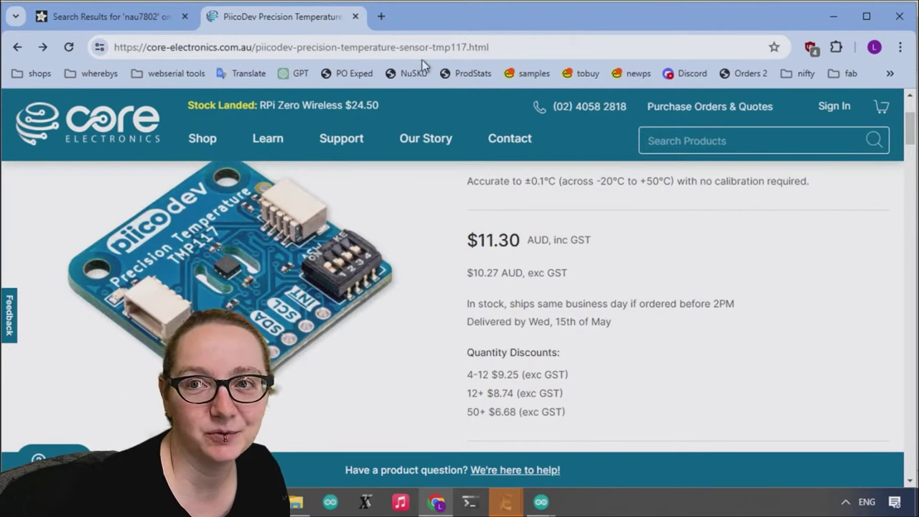
Reopen the Stereo 2.1W Class D Audio Amplifier - TPA2012 product page from the tab's forward history and view its board photo
left_click(177, 154)
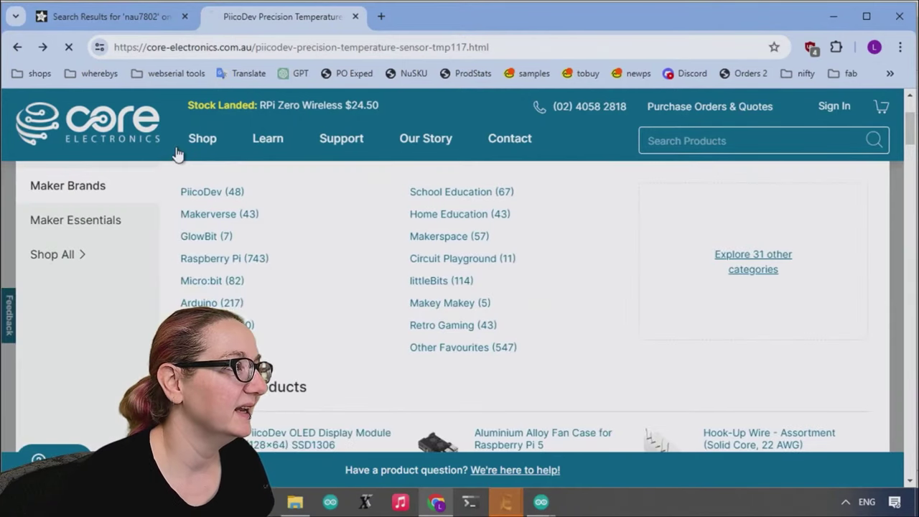
right_click(52, 46)
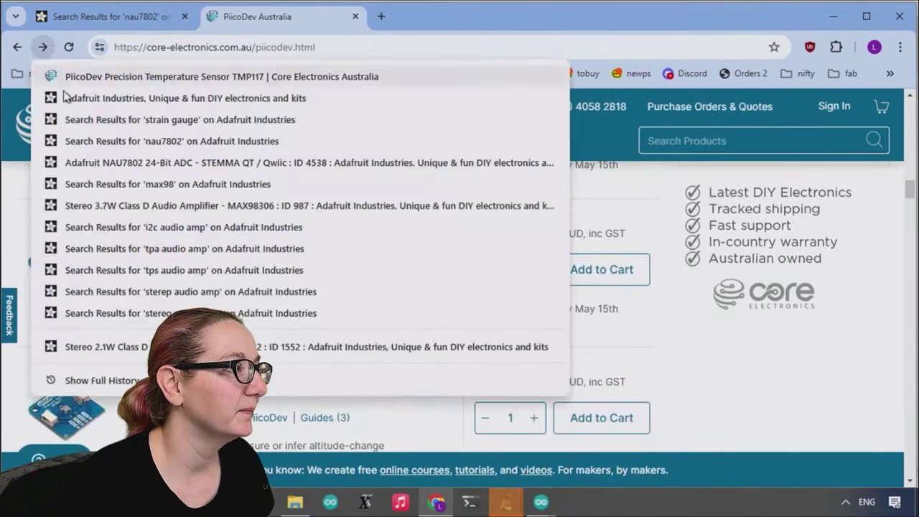
left_click(151, 347)
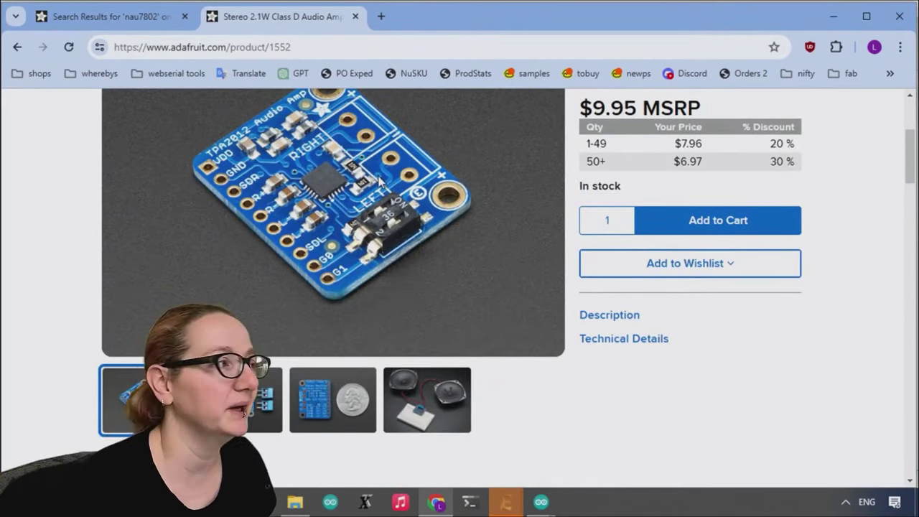
scroll(379, 182, "up", 1)
Go to digikey.com, search for "dip switch", and open the DIP Switches category
left_click(276, 47)
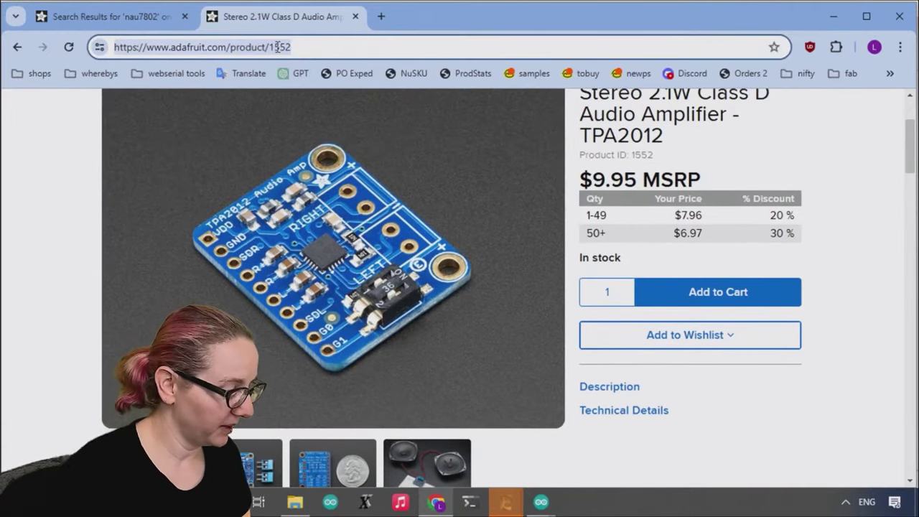
type("dig")
key("Return")
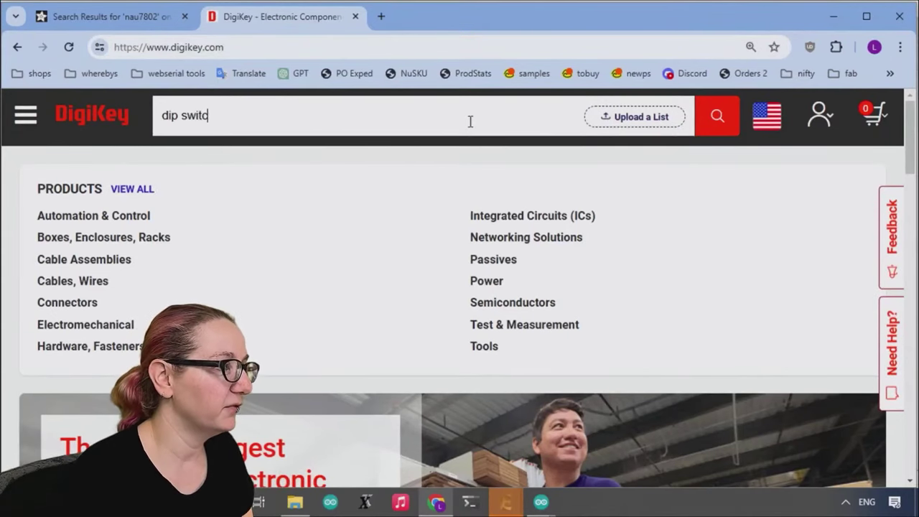
key("Return")
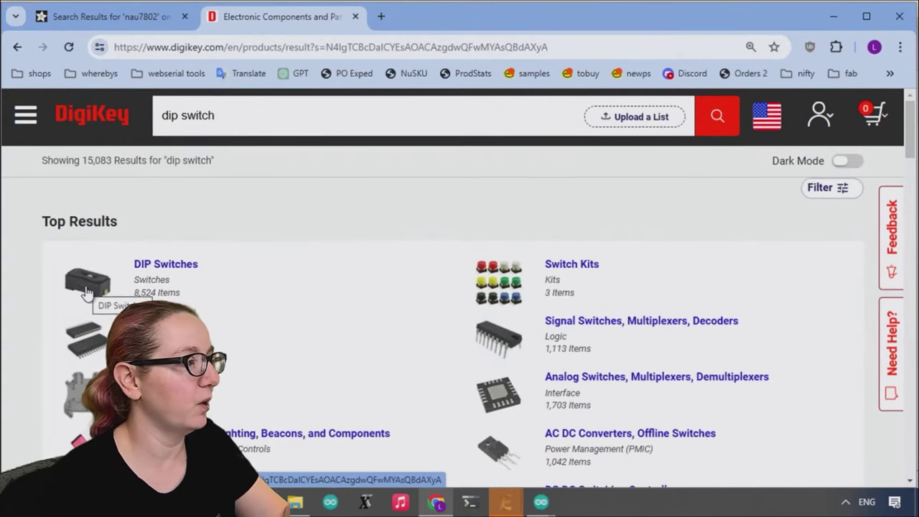
left_click(251, 261)
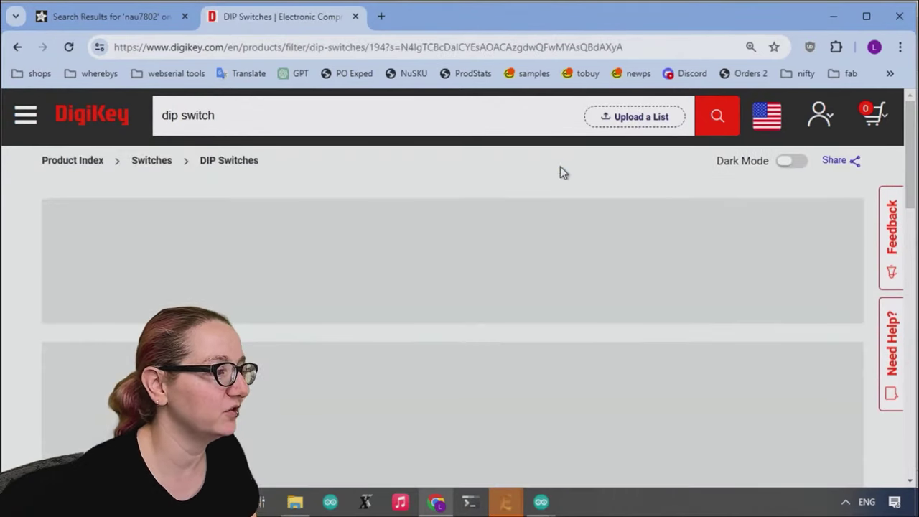
Arrange the filters in the Stacked layout and select the Active product status
scroll(793, 135, "down", 2)
left_click(796, 105)
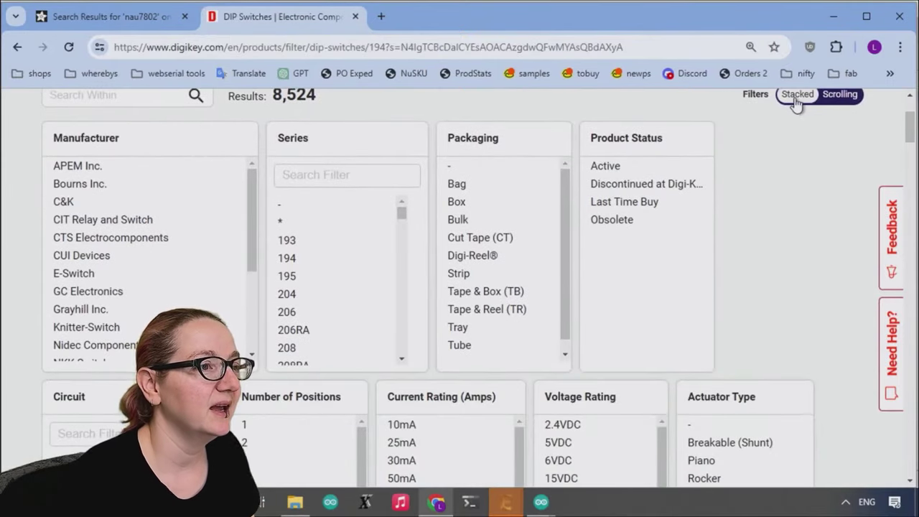
left_click(631, 166)
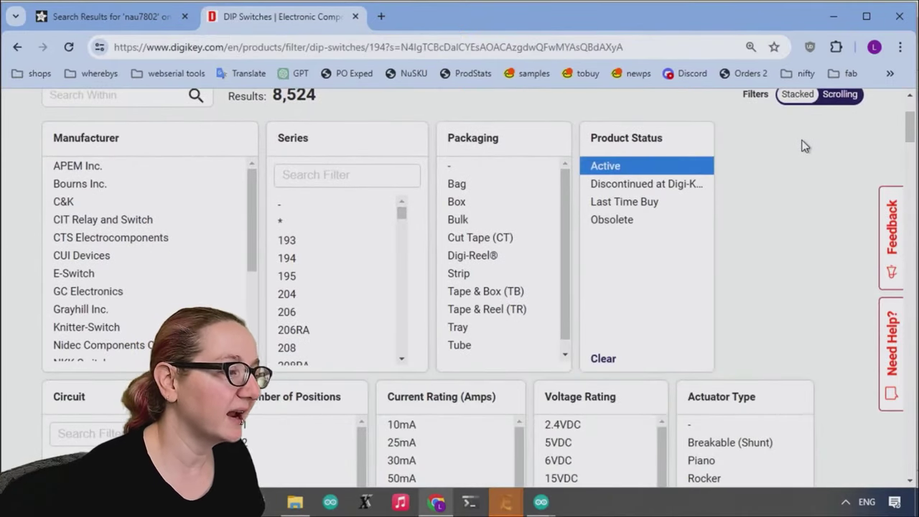
Select the mounting types "-", Surface Mount, and Surface Mount, Right Angle
scroll(808, 154, "down", 3)
scroll(805, 146, "down", 3)
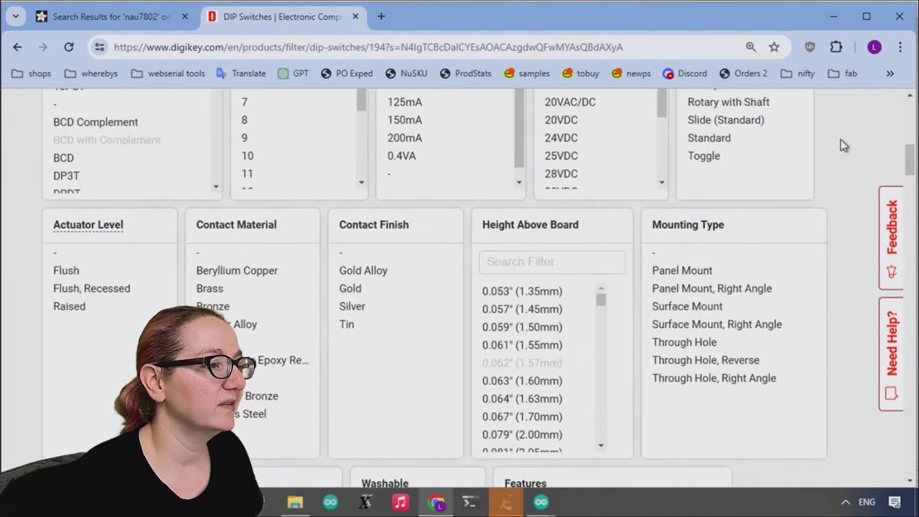
scroll(826, 158, "down", 1)
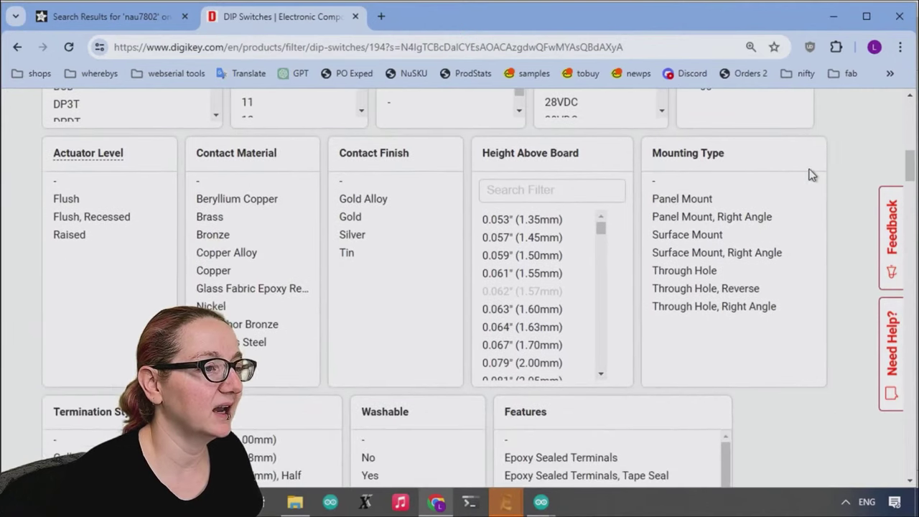
left_click(688, 183)
left_click(720, 236)
left_click(739, 251)
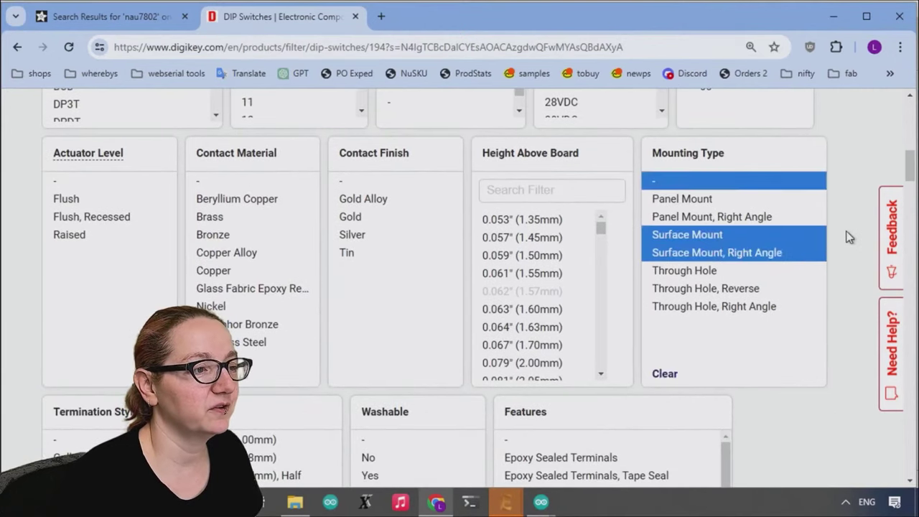
Preview photos of the listed DIP switches and apply all filters with the results limited to In Stock parts
scroll(734, 226, "down", 10)
mouse_move(125, 228)
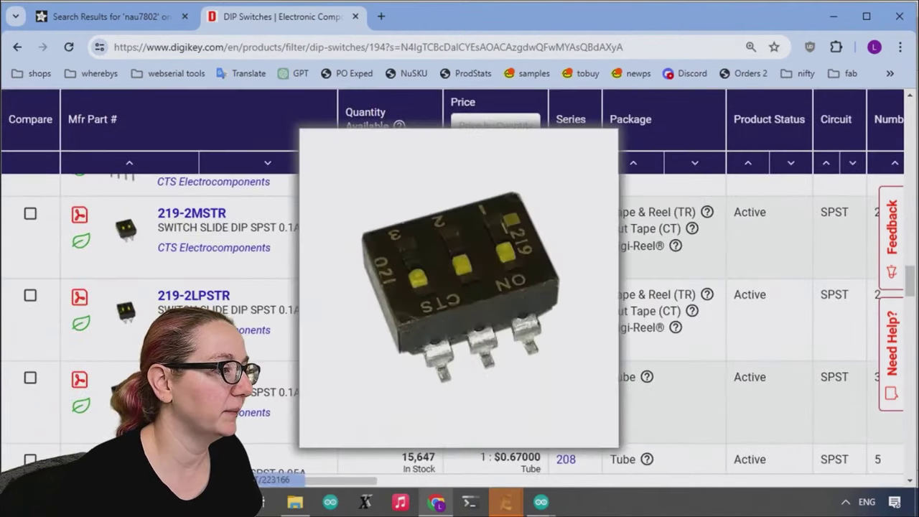
scroll(137, 348, "down", 2)
scroll(136, 348, "up", 3)
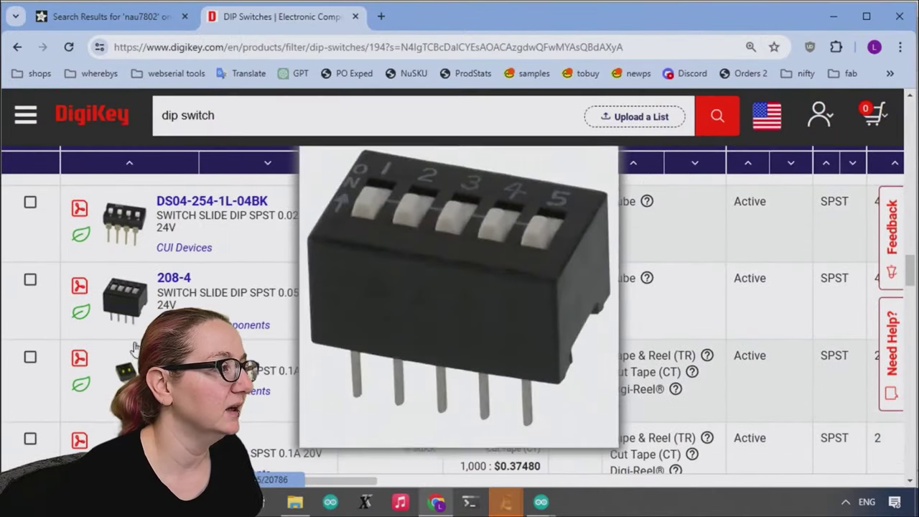
scroll(277, 311, "up", 1)
scroll(277, 310, "up", 4)
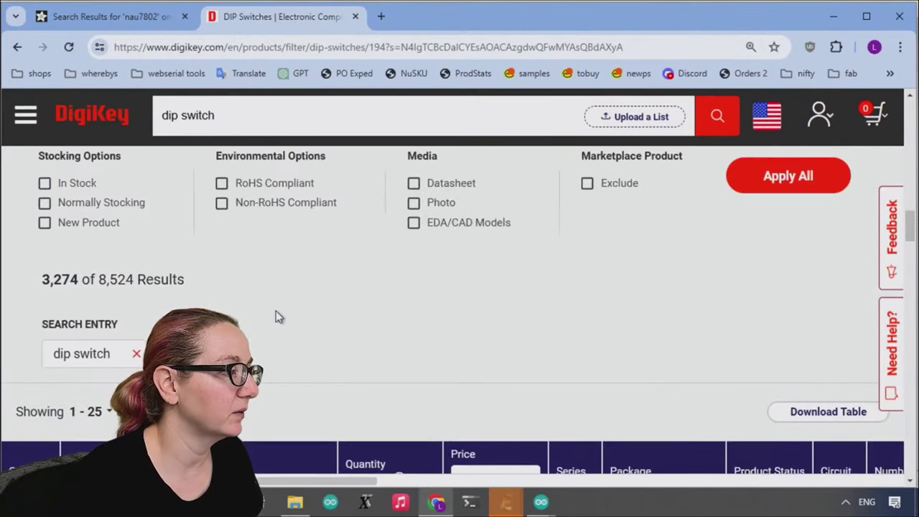
scroll(277, 316, "down", 2)
scroll(409, 248, "up", 3)
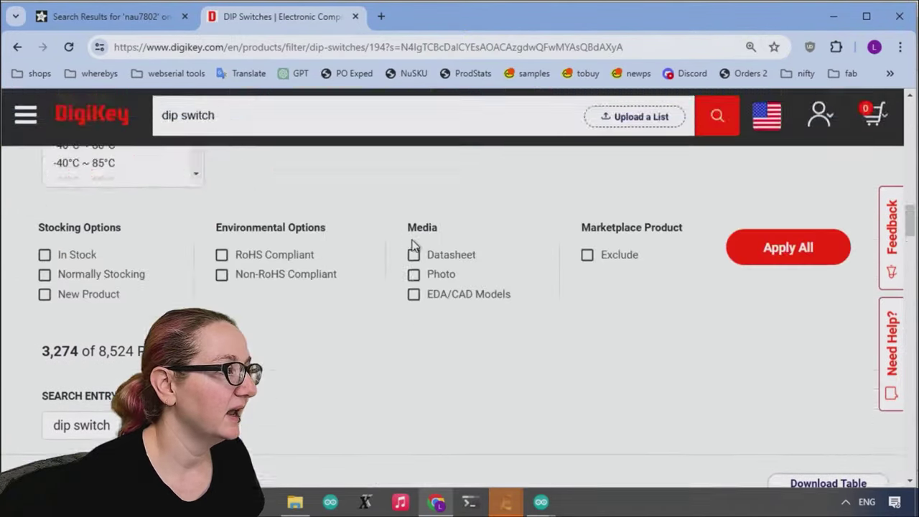
left_click(44, 256)
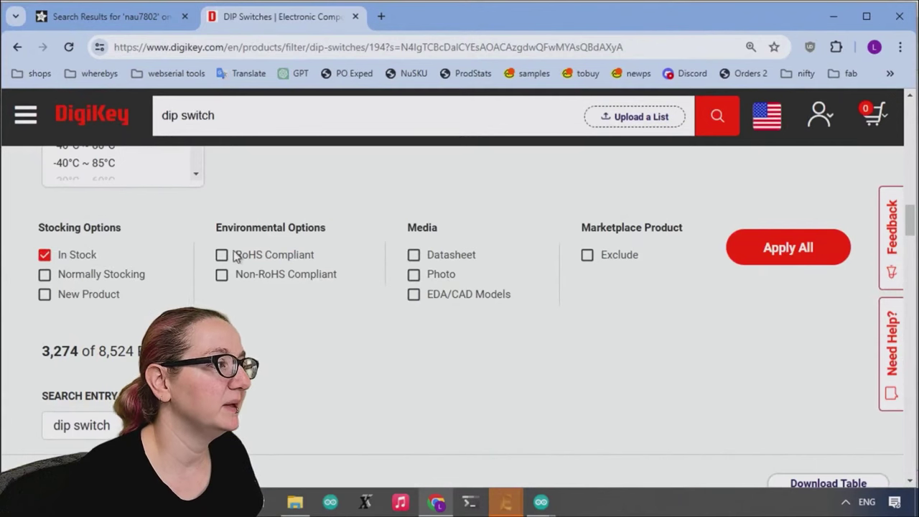
left_click(789, 250)
scroll(750, 284, "down", 4)
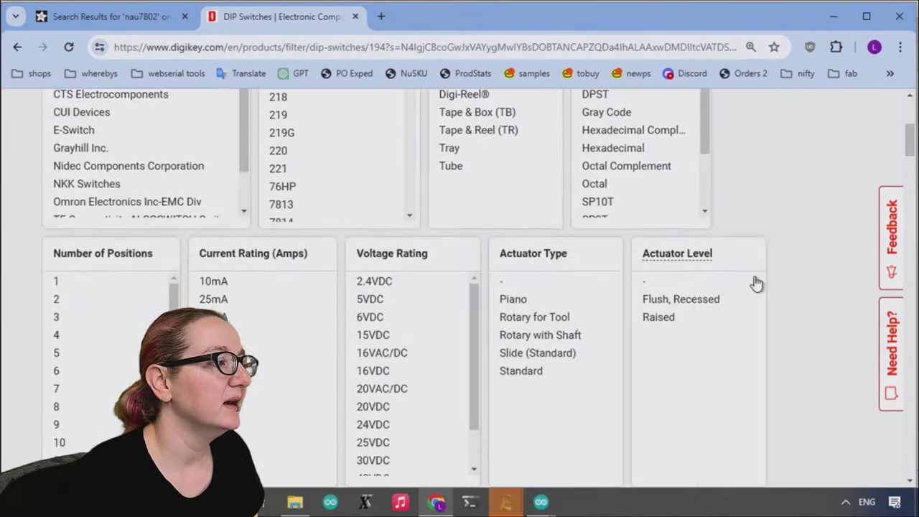
Switch to EAGLE to check the DIP switch on the CH9328 board and in its schematic, and return to the DigiKey page
mouse_move(506, 503)
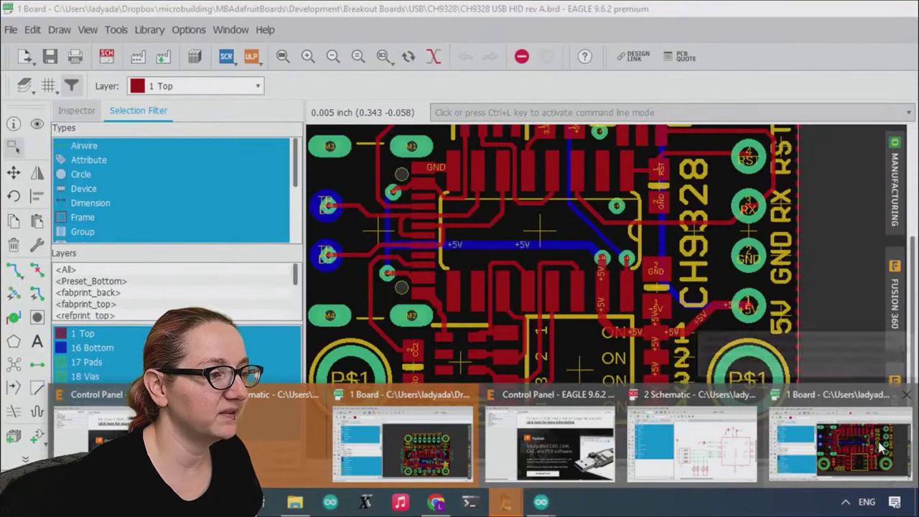
left_click(883, 447)
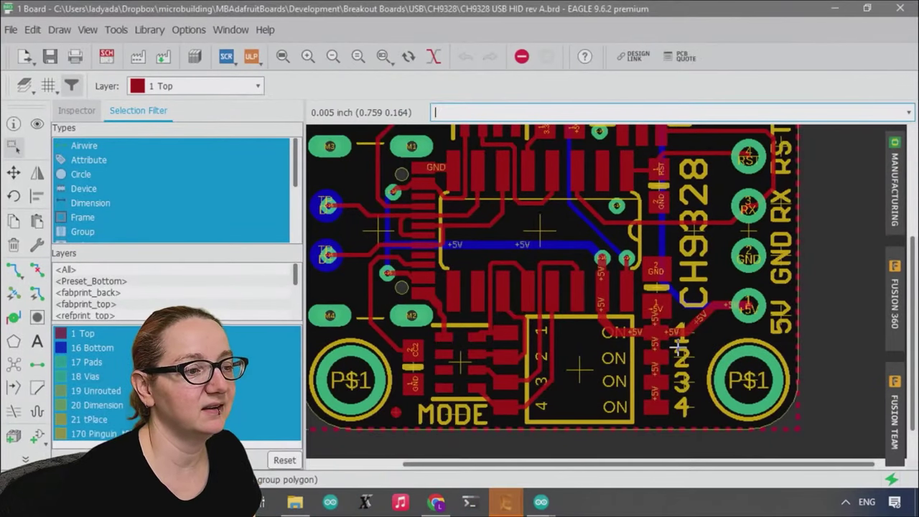
left_click(106, 55)
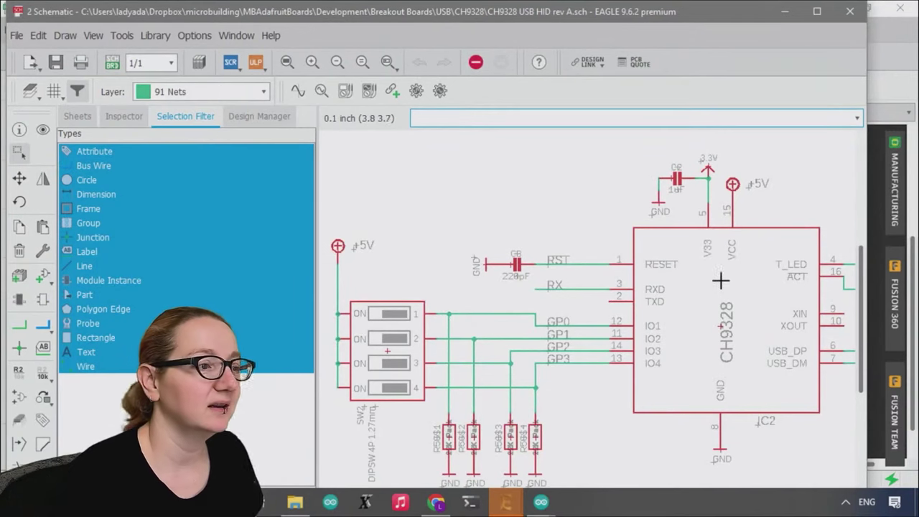
left_click(786, 11)
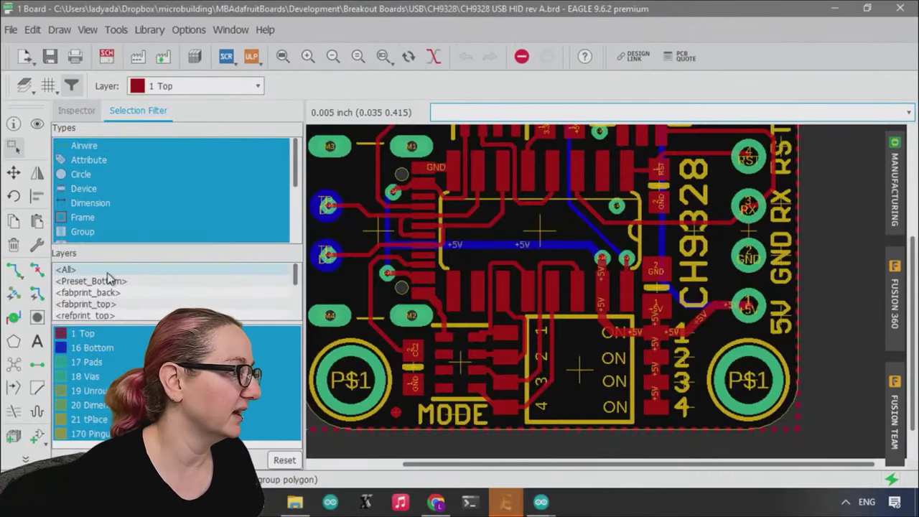
left_click(835, 14)
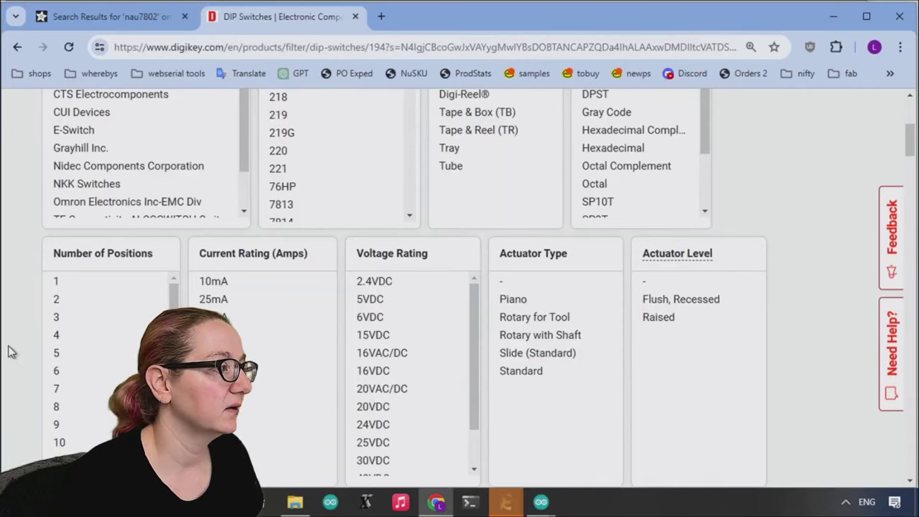
Filter the DIP switches to 4 positions and apply the filter
left_click(60, 336)
scroll(815, 223, "down", 3)
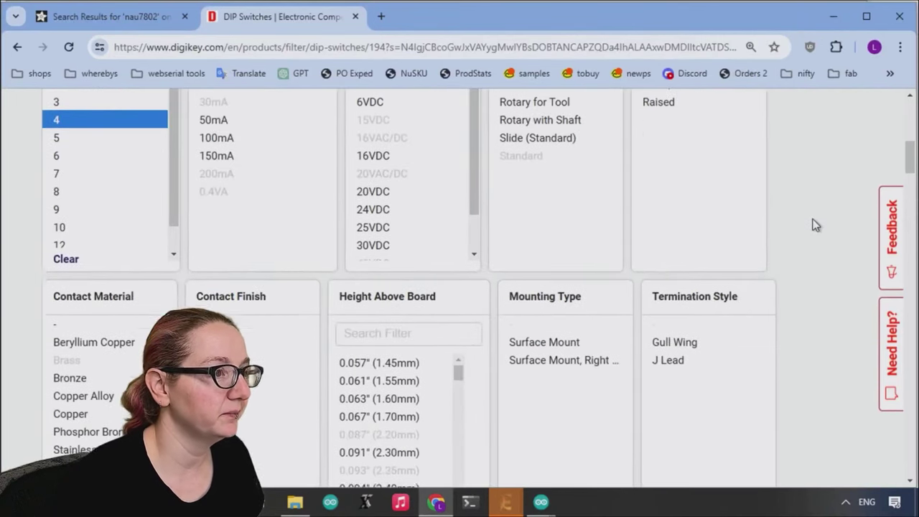
scroll(815, 225, "down", 10)
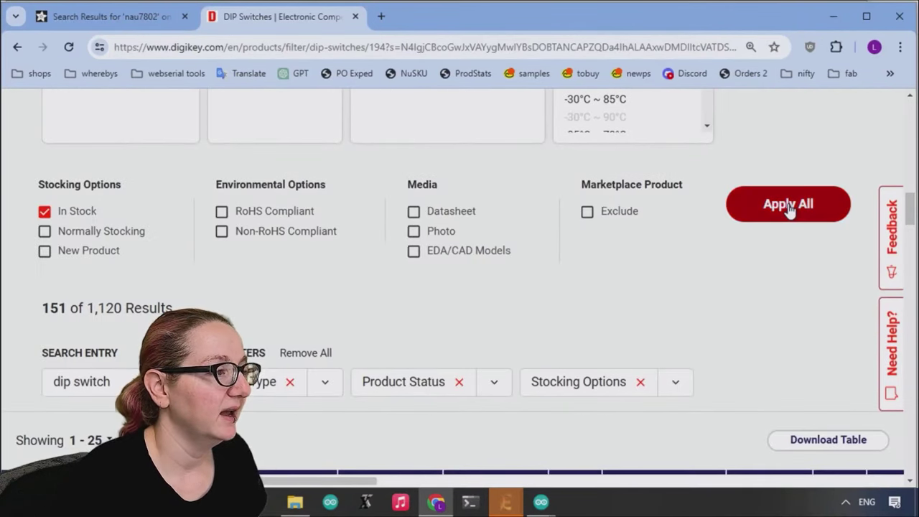
left_click(789, 207)
Filter the four-position switches to the 0.050" (1.27mm), Half pitch and apply the filter
scroll(794, 220, "down", 5)
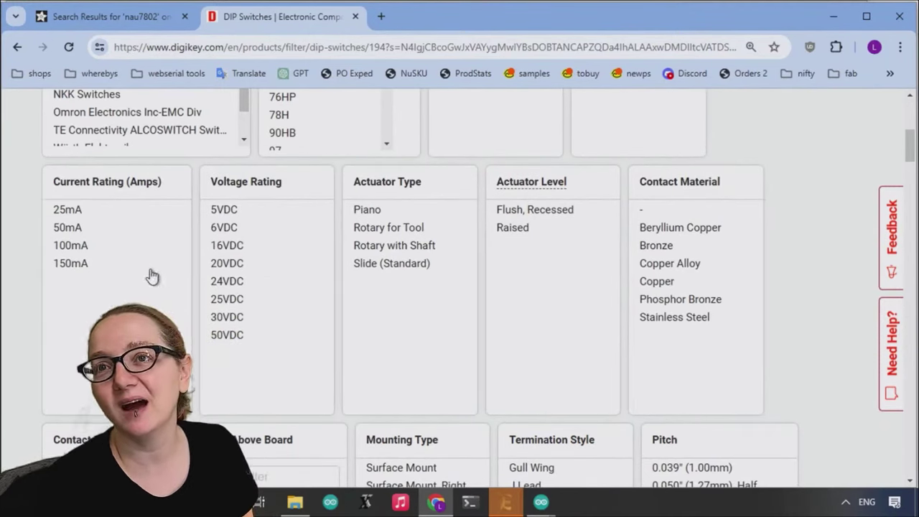
scroll(755, 141, "down", 2)
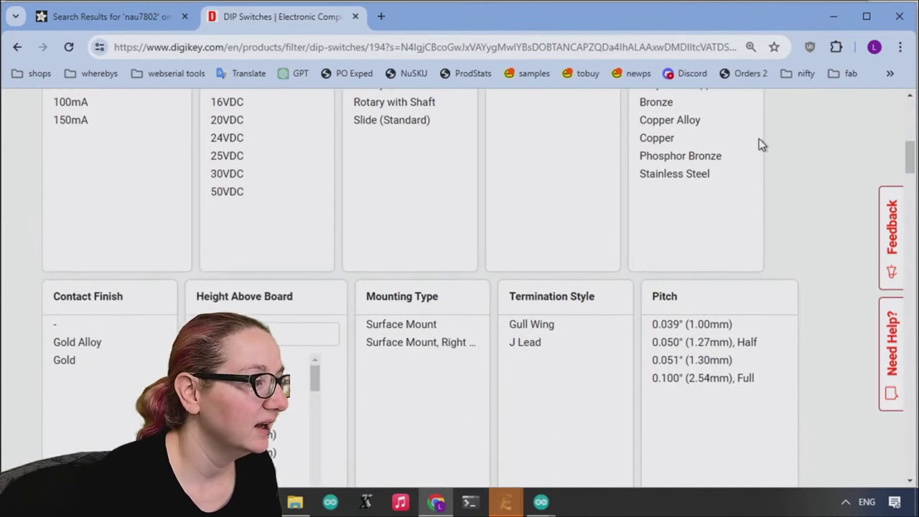
scroll(787, 153, "down", 1)
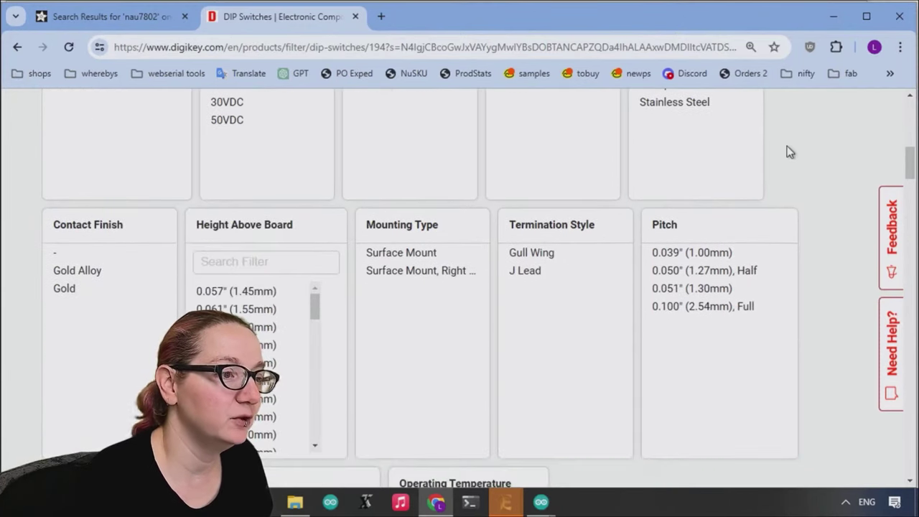
left_click(709, 272)
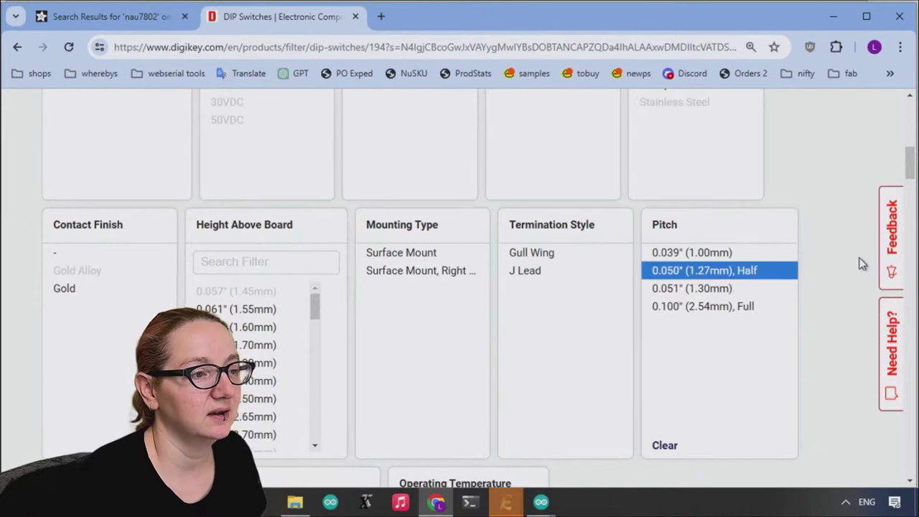
scroll(856, 256, "down", 1)
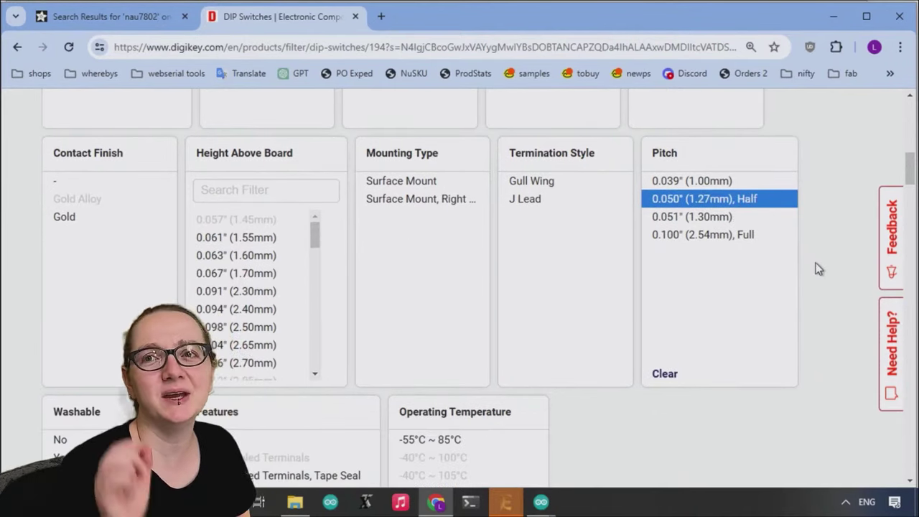
scroll(780, 180, "down", 7)
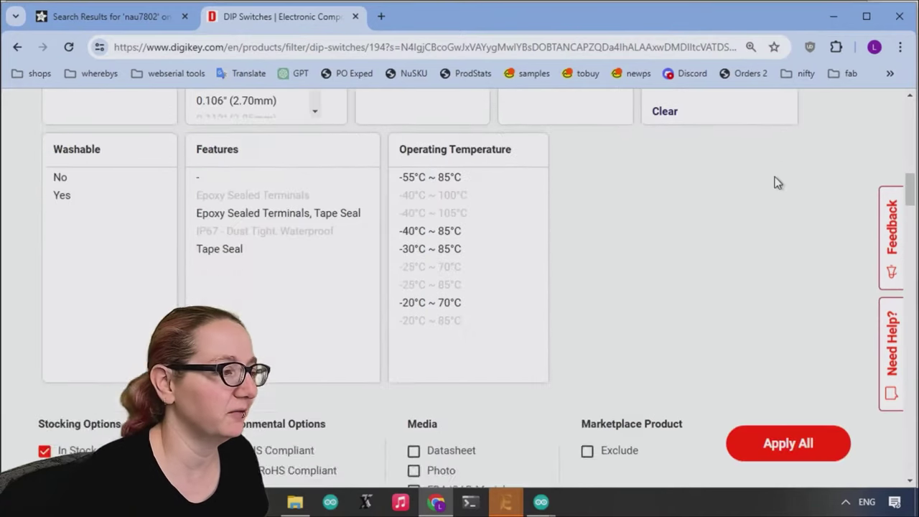
left_click(788, 277)
Examine the enlarged photos of the filtered four-position half-pitch switches, comparing their actuators and lead styles
scroll(801, 244, "down", 10)
scroll(809, 226, "down", 5)
scroll(459, 250, "down", 6)
scroll(460, 250, "down", 10)
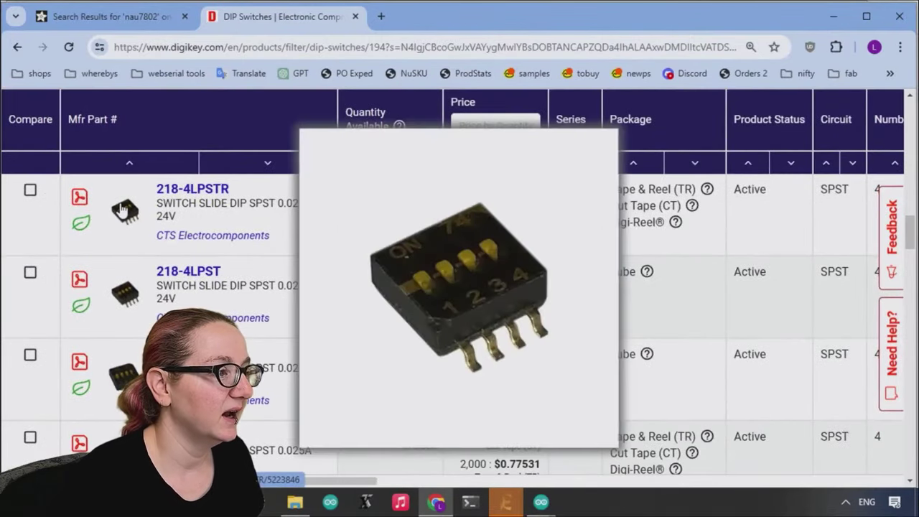
mouse_move(134, 286)
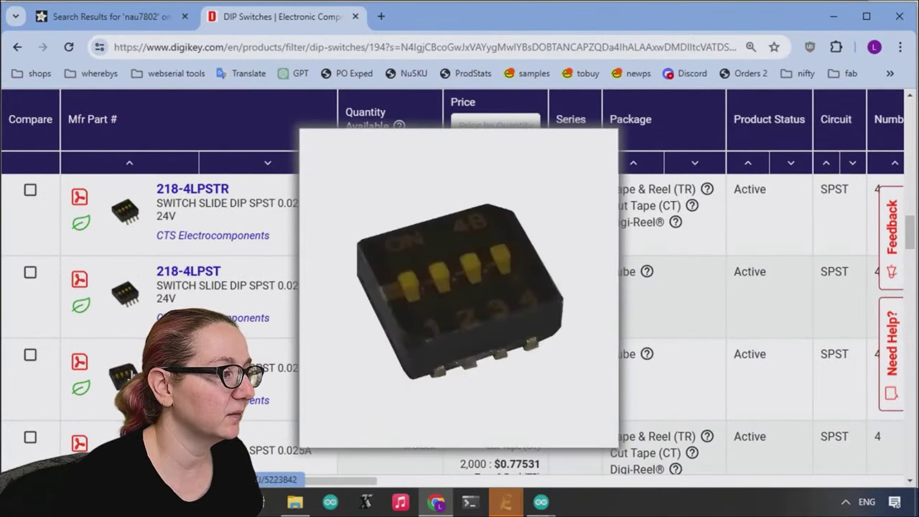
mouse_move(103, 335)
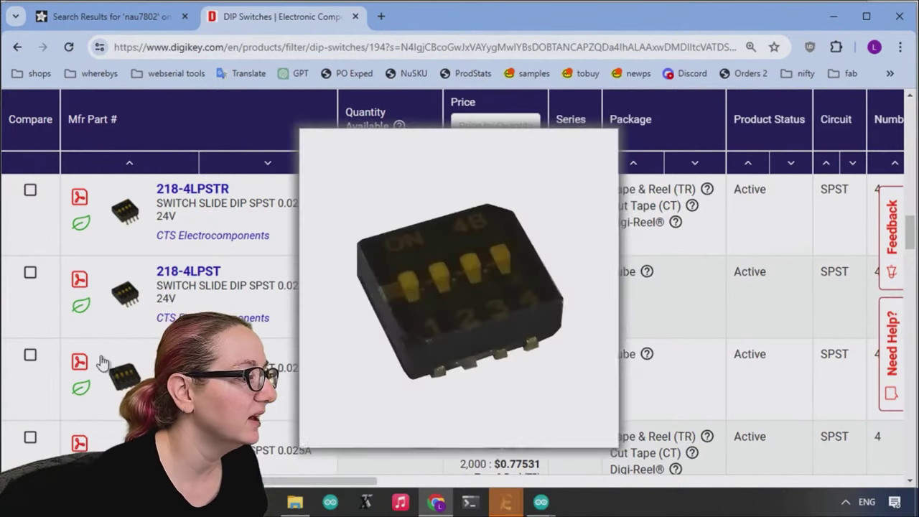
scroll(132, 325, "down", 2)
mouse_move(122, 392)
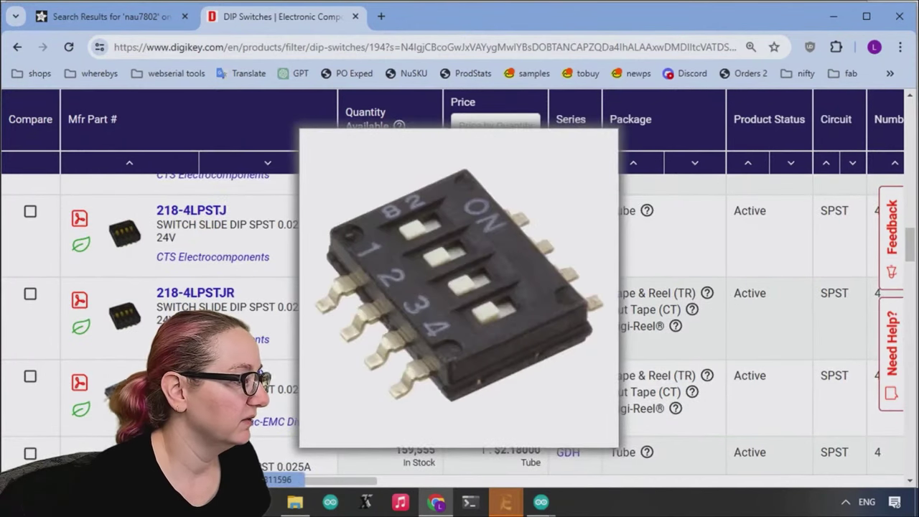
Examine the enlarged photos of the switches further down the results, comparing piano and slide actuators and their lead styles
scroll(122, 395, "down", 2)
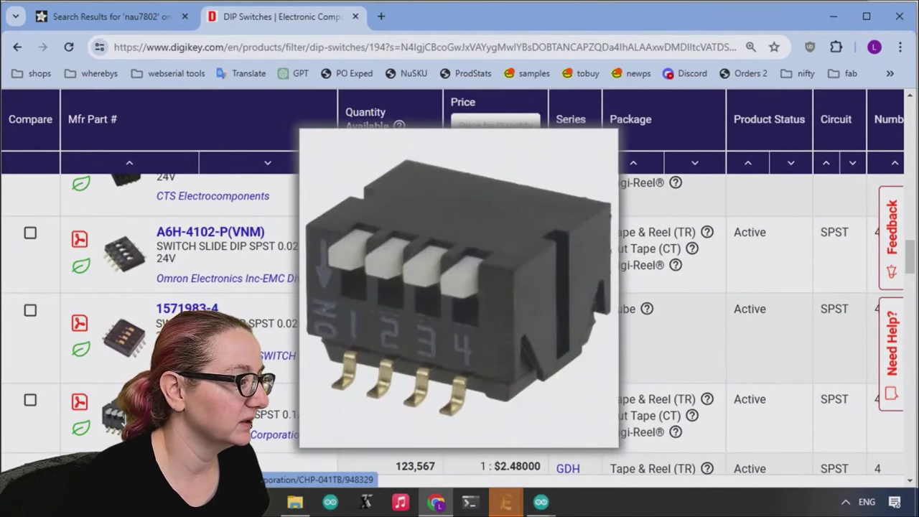
scroll(352, 381, "down", 1)
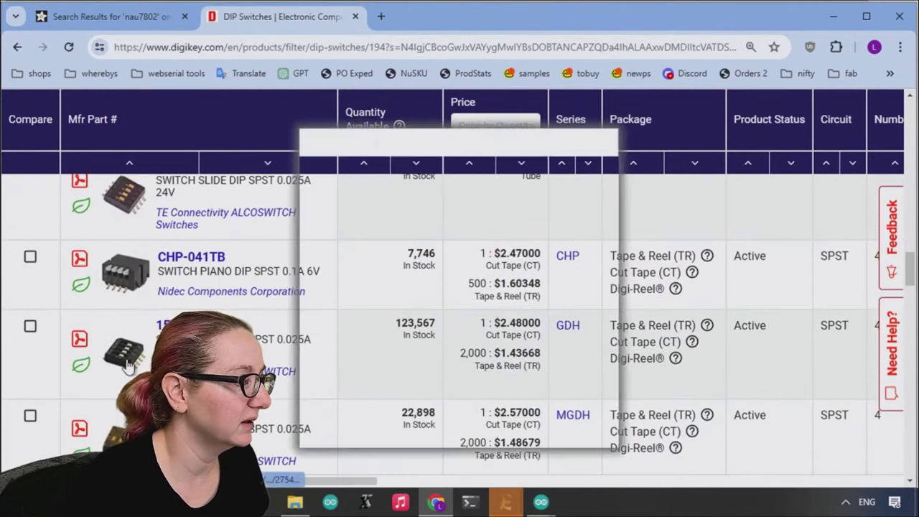
mouse_move(123, 352)
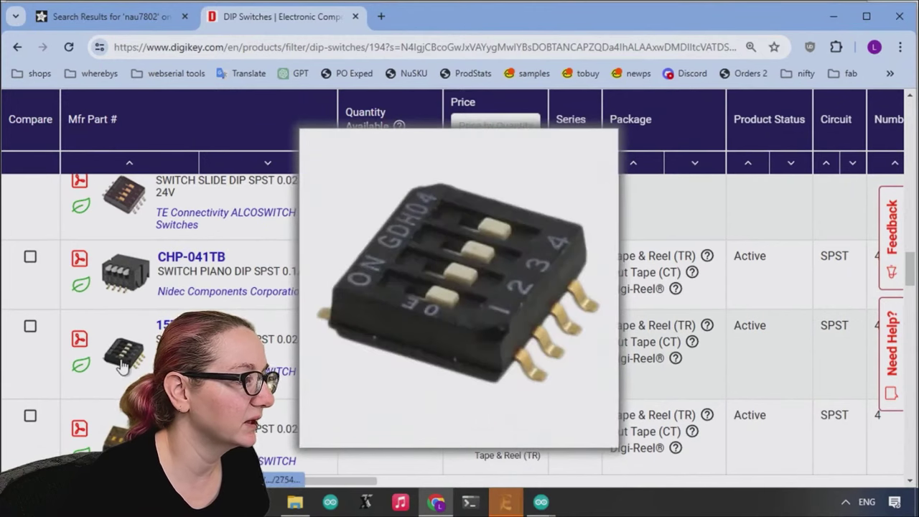
scroll(127, 321, "up", 1)
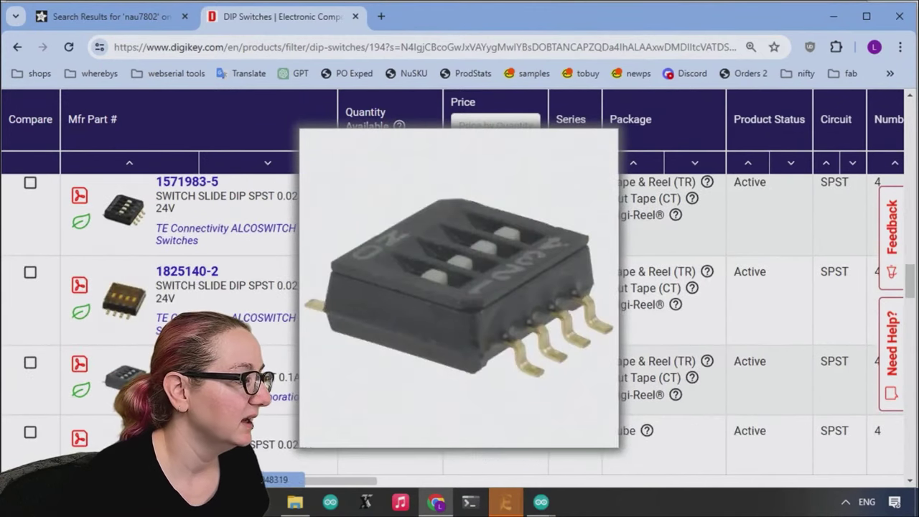
scroll(127, 321, "down", 5)
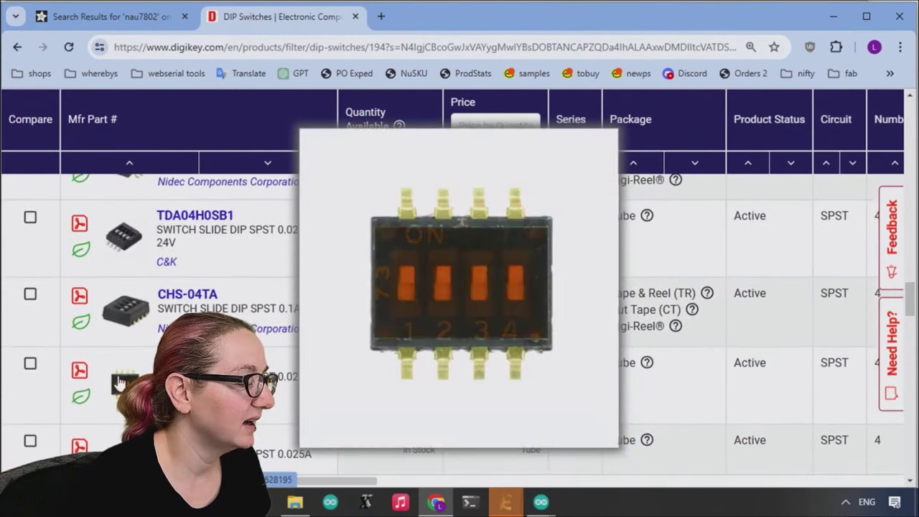
scroll(120, 383, "down", 3)
scroll(122, 320, "down", 1)
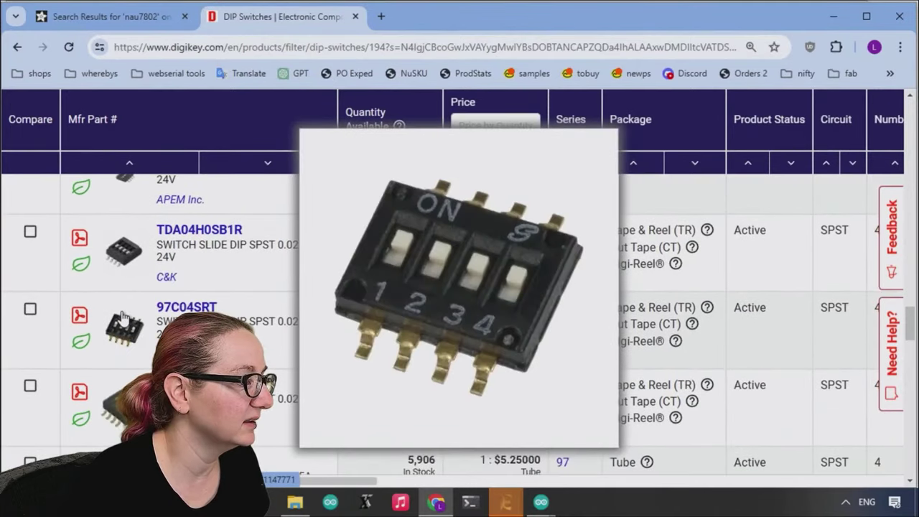
scroll(122, 320, "down", 1)
scroll(123, 341, "down", 5)
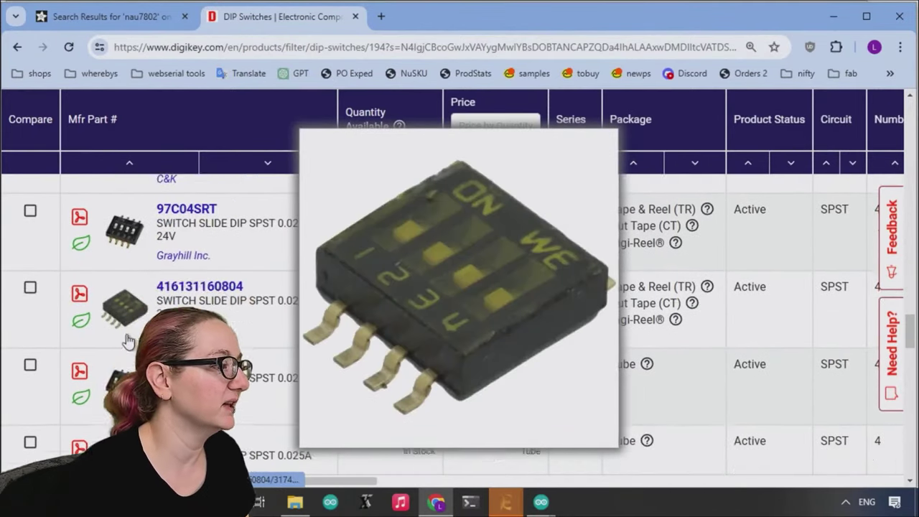
scroll(136, 322, "down", 4)
scroll(136, 314, "down", 1)
Filter the four-position half-pitch switches to the Slide (Standard) actuator type and apply the filter
scroll(287, 301, "up", 15)
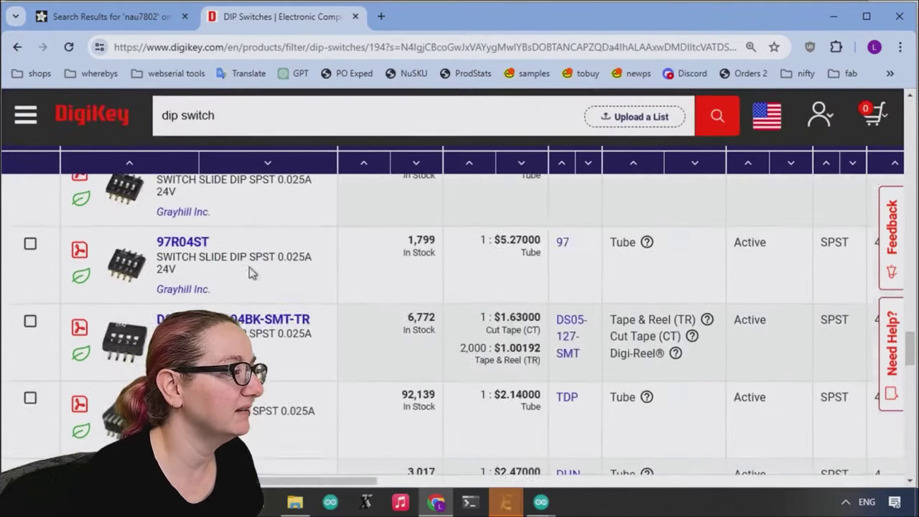
scroll(352, 293, "up", 8)
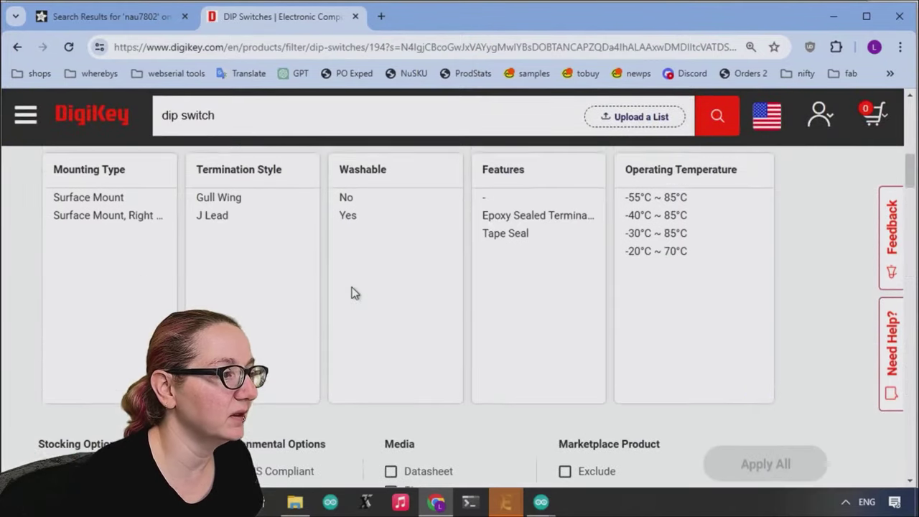
scroll(784, 266, "up", 5)
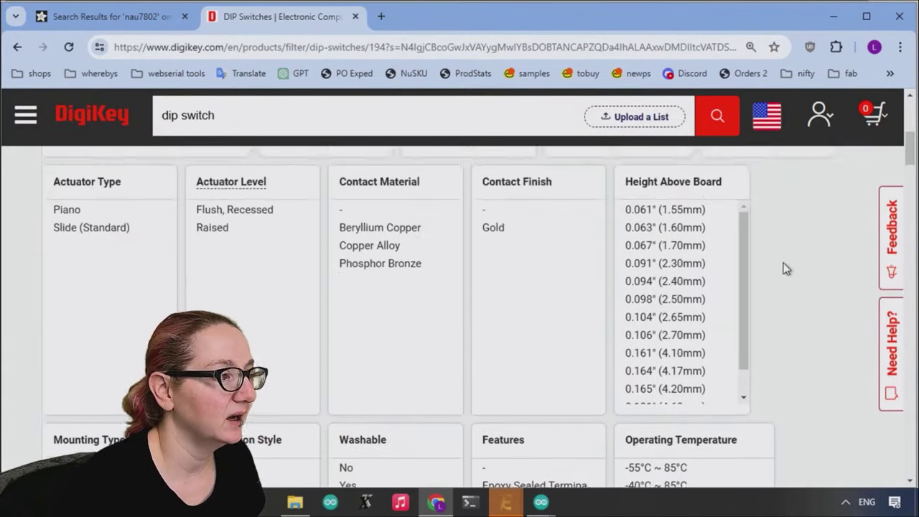
scroll(784, 267, "up", 1)
left_click(180, 442)
scroll(797, 374, "down", 6)
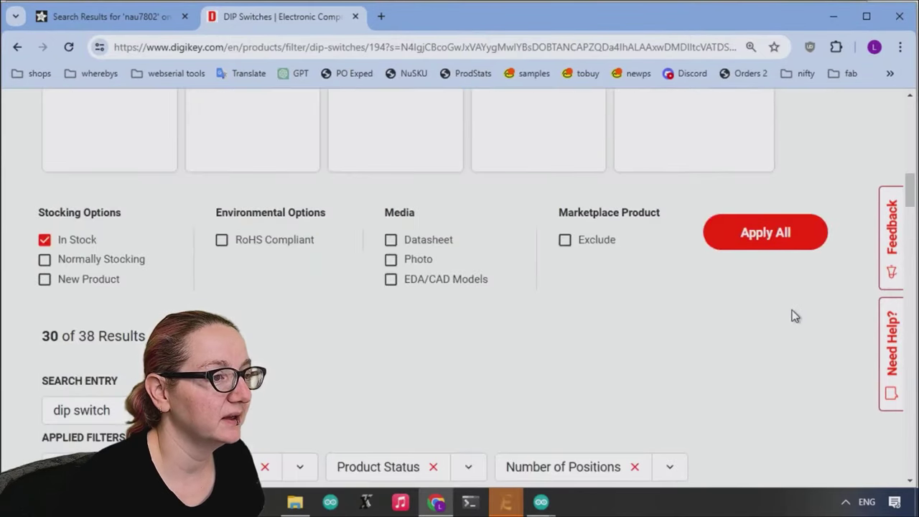
left_click(788, 250)
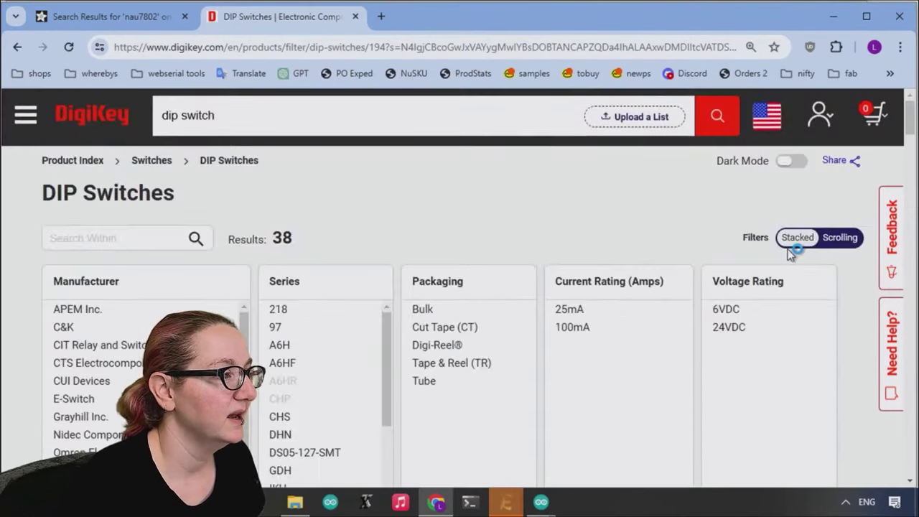
Show the prices of the filtered slide switches for a quantity of 500
scroll(437, 239, "down", 12)
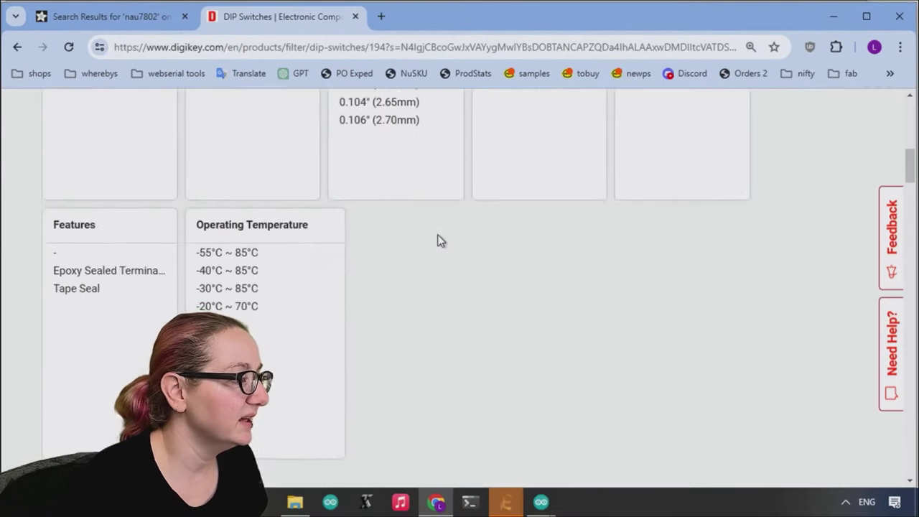
scroll(441, 240, "down", 5)
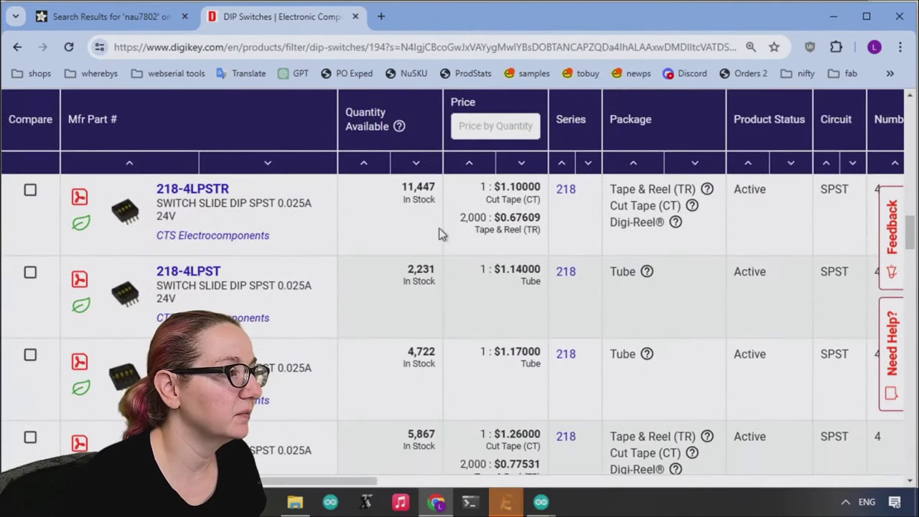
scroll(454, 230, "up", 2)
scroll(455, 230, "up", 2)
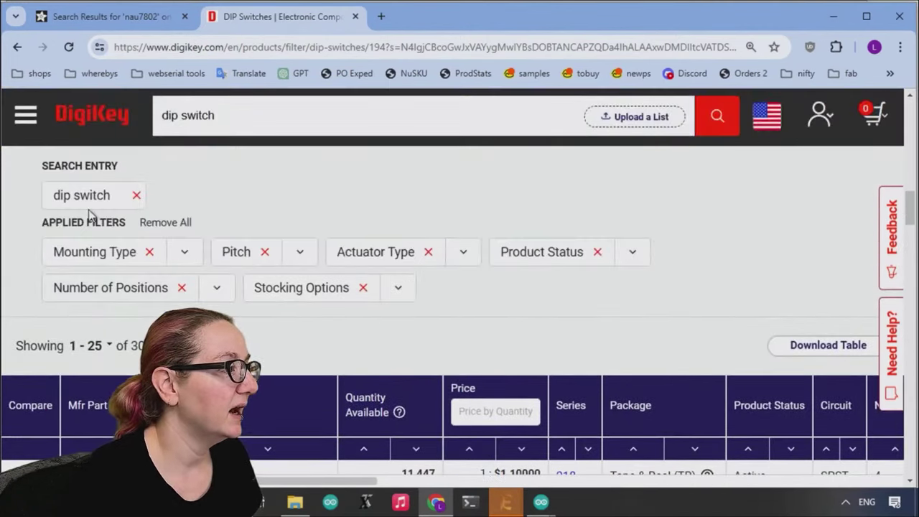
scroll(143, 232, "up", 2)
scroll(219, 280, "down", 3)
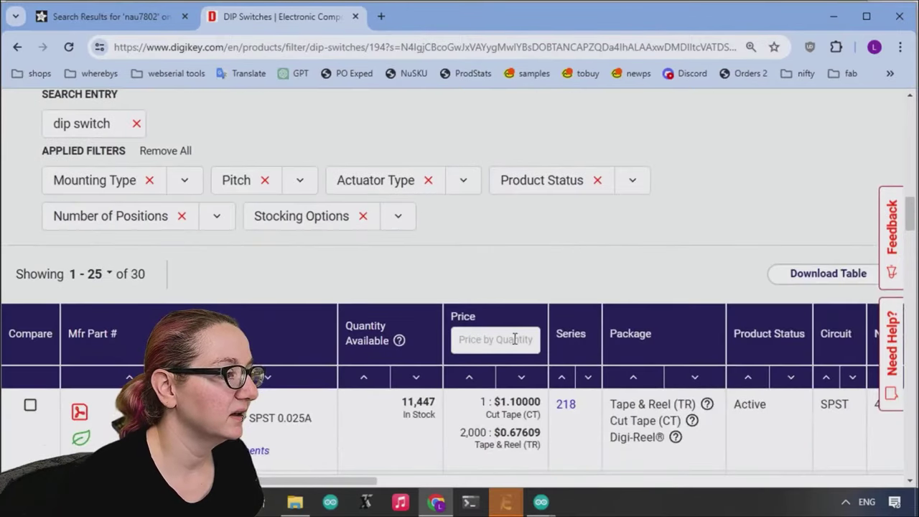
type("1")
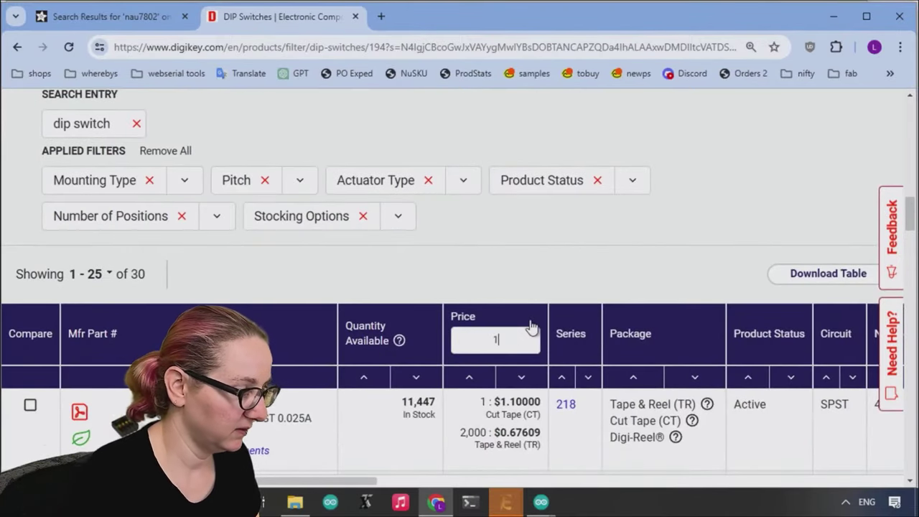
key("BackSpace")
type("500")
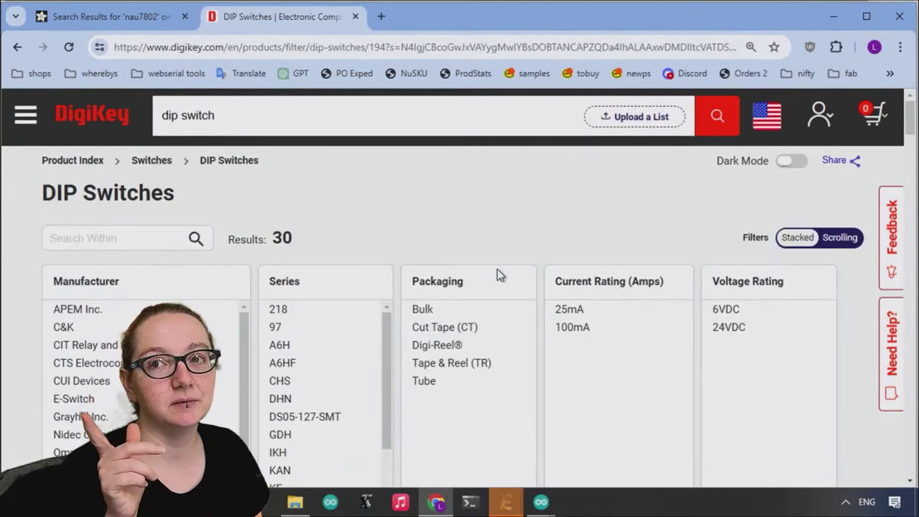
Filter the packaging to Cut Tape (CT), Digi-Reel and Tape & Reel (TR), leaving out Tube, and apply the filter
left_click(491, 329)
left_click(487, 345)
left_click(482, 379)
left_click(480, 364)
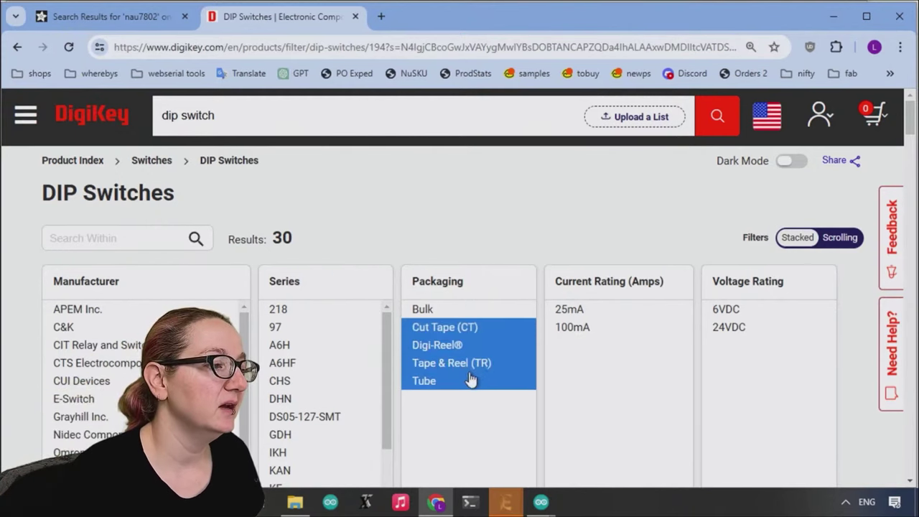
left_click(480, 380)
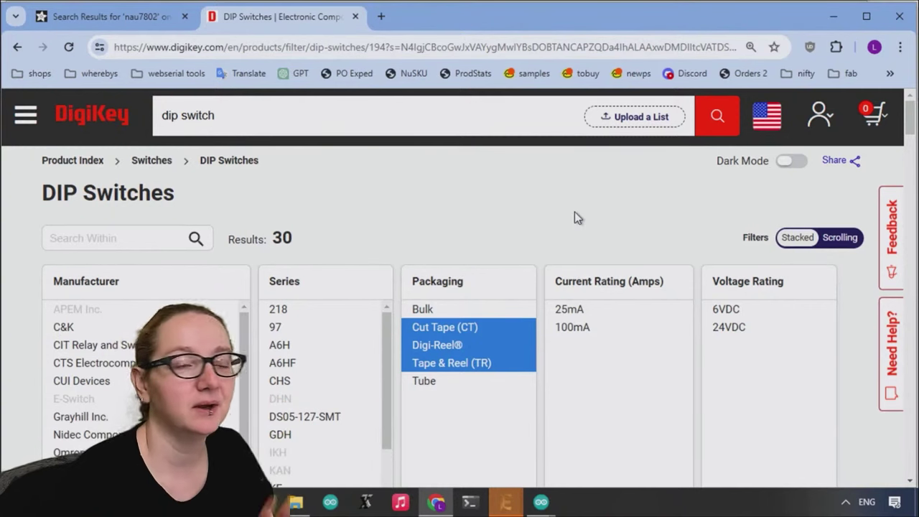
scroll(574, 218, "down", 10)
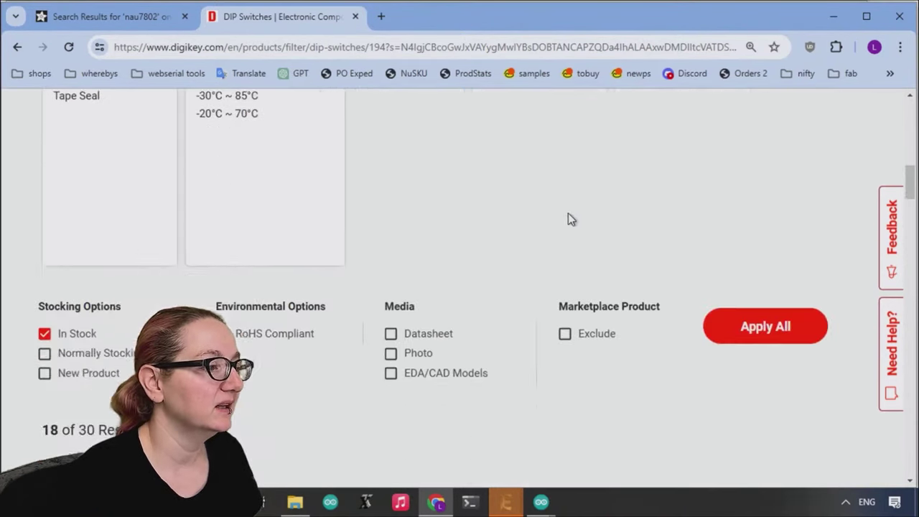
scroll(647, 230, "down", 1)
left_click(746, 234)
Compare the enlarged photos and 500-piece prices of the cheapest slide switches, including 218-4LPSTR, 218-4LPSTJR and DS05-127-2-04BK-SMT-TR
scroll(717, 211, "down", 9)
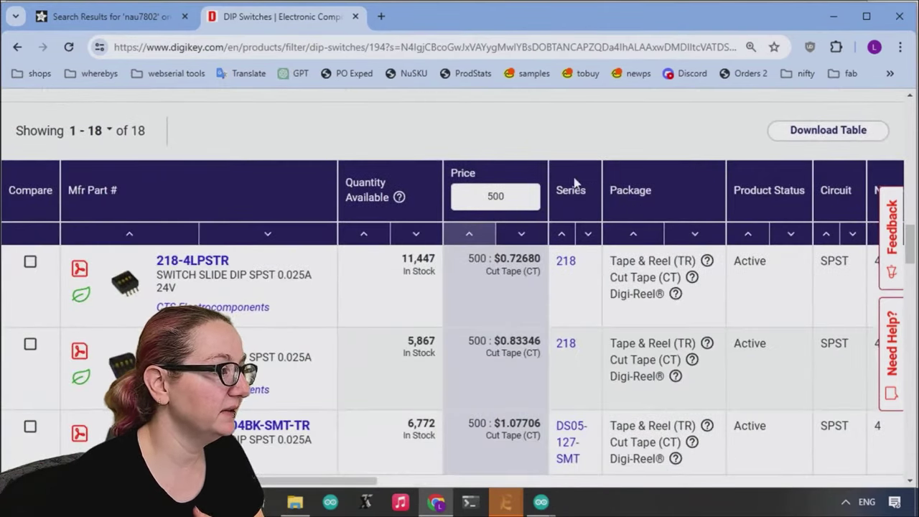
scroll(600, 276, "down", 1)
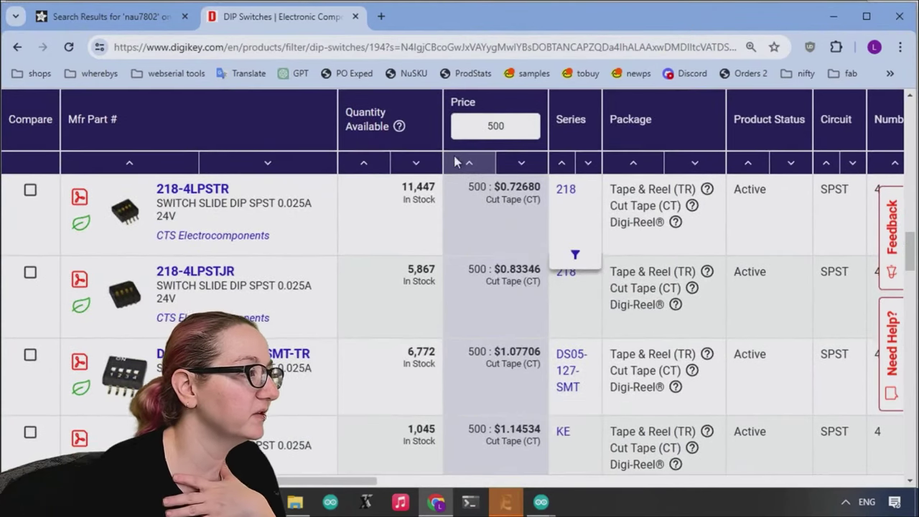
mouse_move(118, 222)
mouse_move(128, 309)
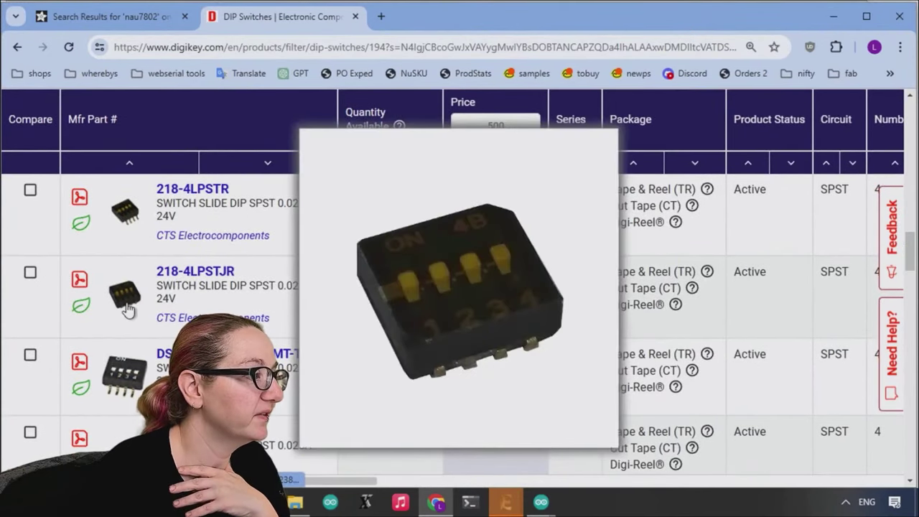
mouse_move(133, 381)
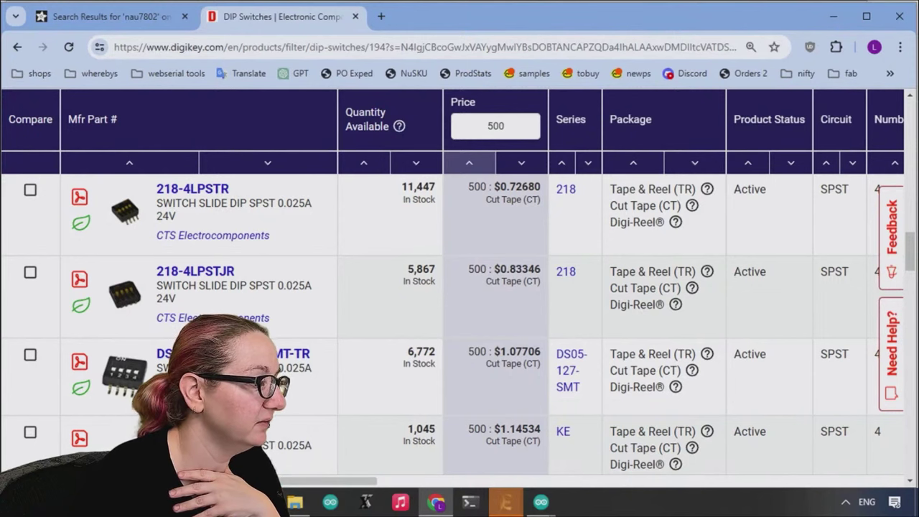
mouse_move(126, 372)
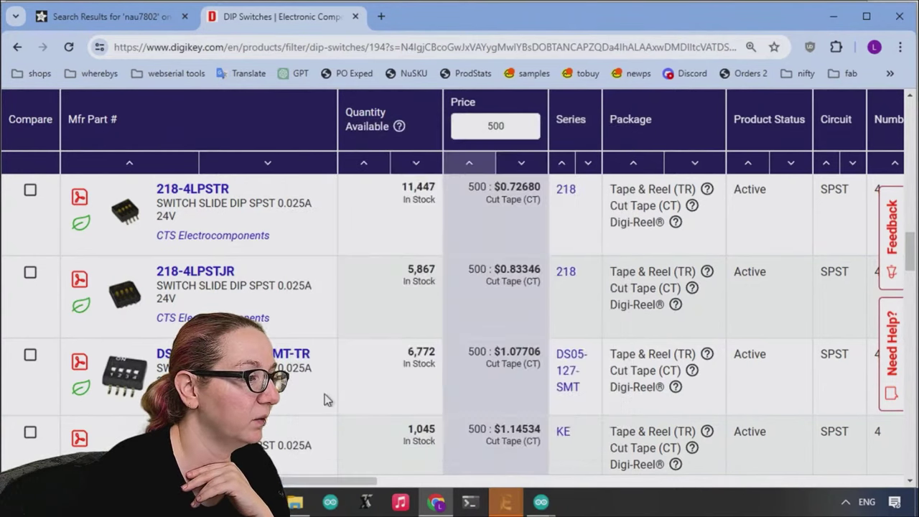
scroll(322, 393, "down", 1)
mouse_move(119, 309)
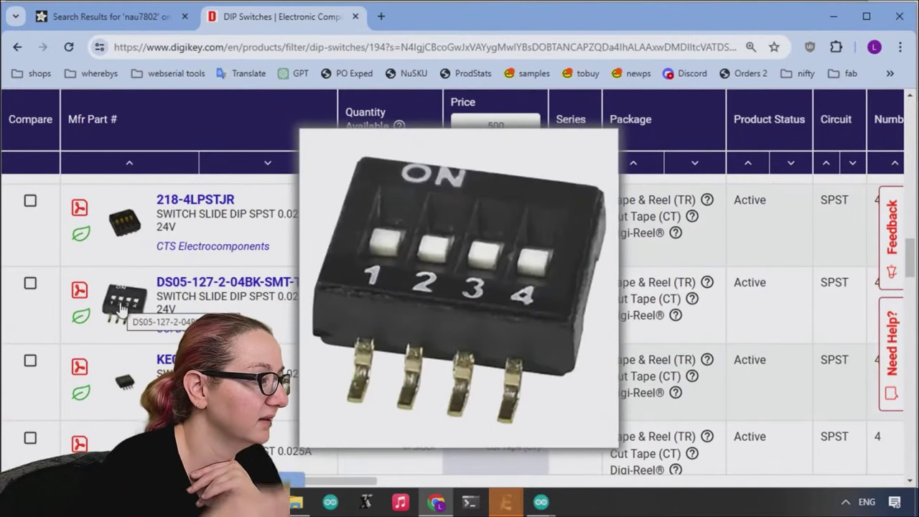
scroll(247, 254, "up", 3)
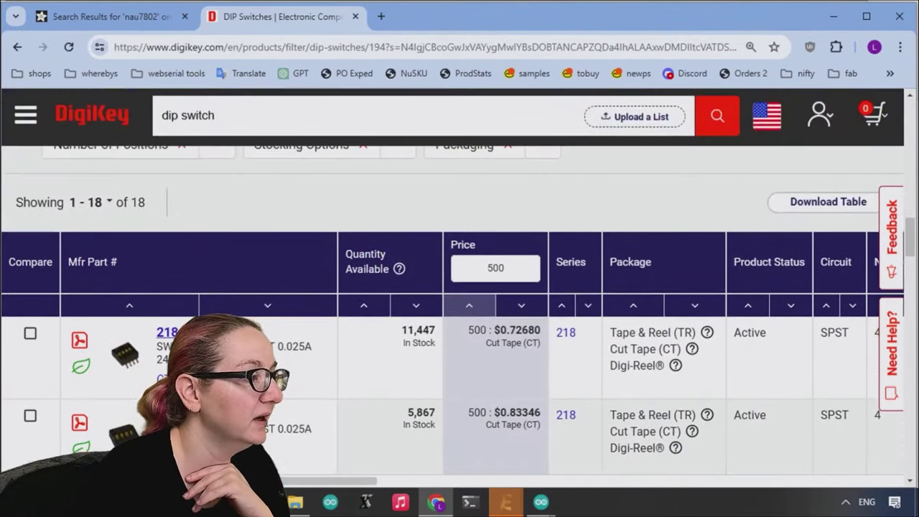
Open the product page of the 218-4LPSTR switch at 100% page zoom and show its standard pricing
left_click(172, 331)
scroll(498, 269, "up", 2)
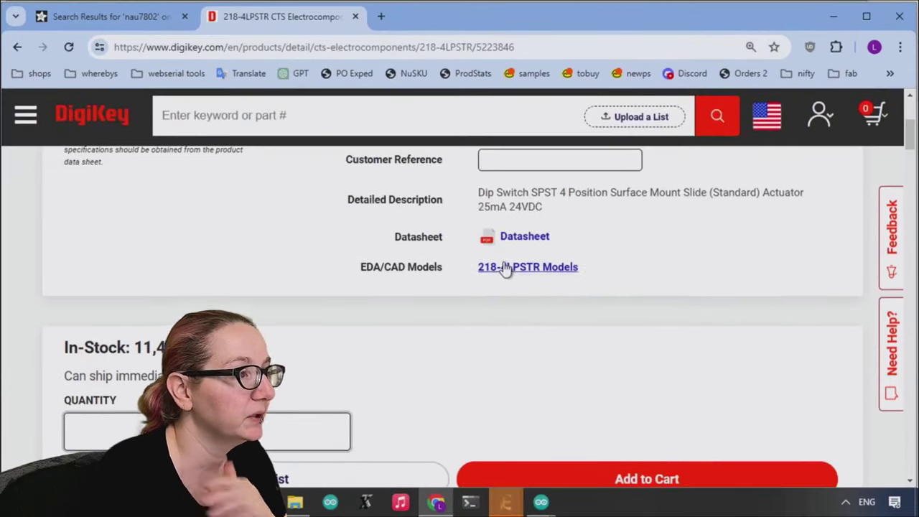
key("ctrl+plus")
key("ctrl+minus")
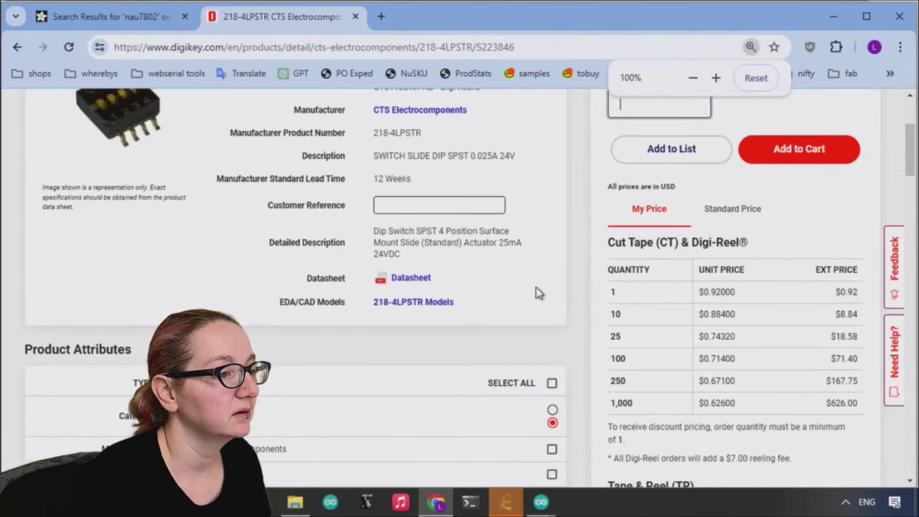
scroll(536, 287, "up", 1)
left_click(749, 285)
scroll(749, 285, "down", 2)
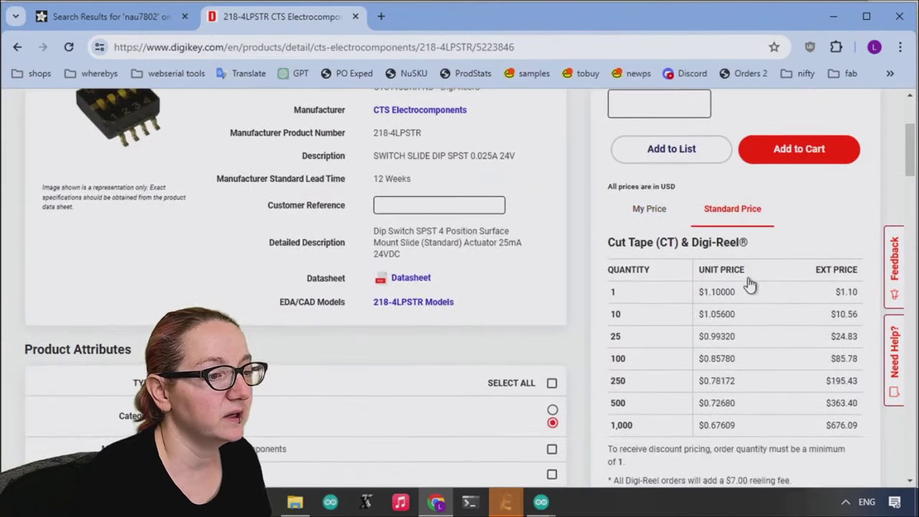
scroll(750, 285, "up", 1)
scroll(750, 285, "up", 3)
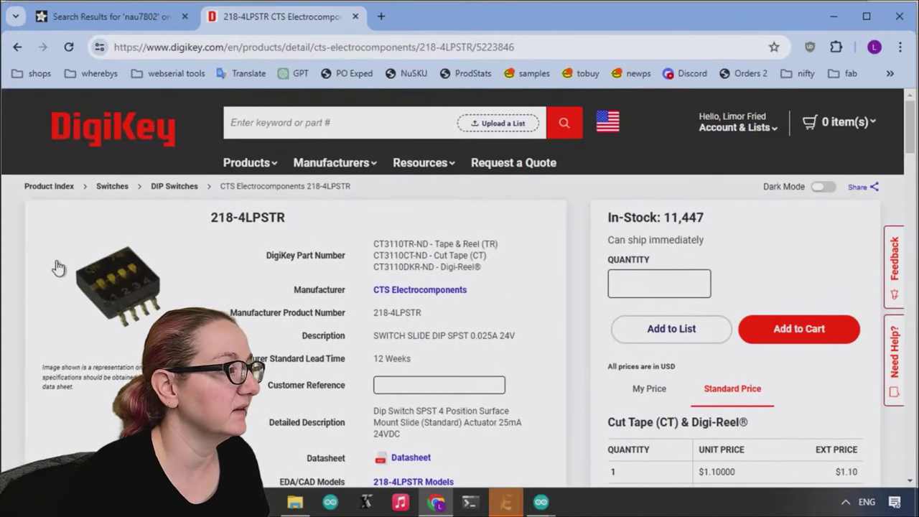
Check the enlarged photo of the 218-4LPSTR switch, close it, and open the part's datasheet
left_click(106, 282)
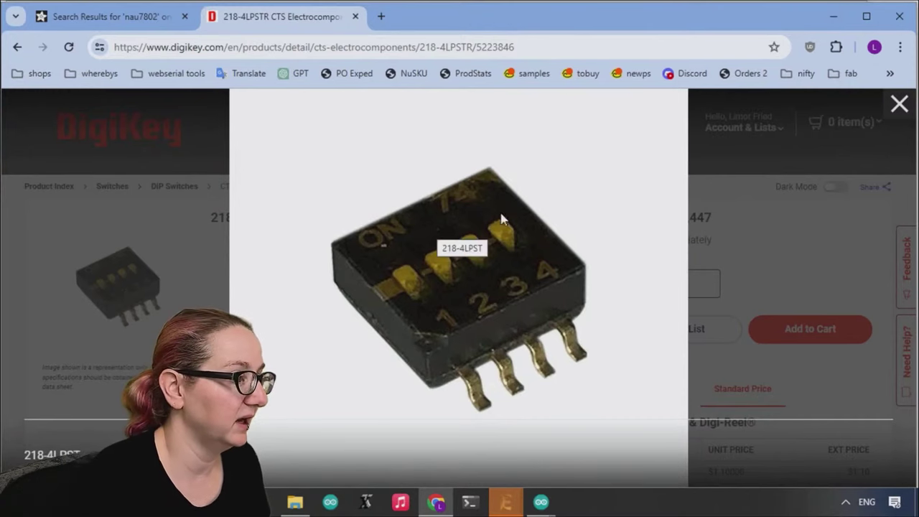
key("Escape")
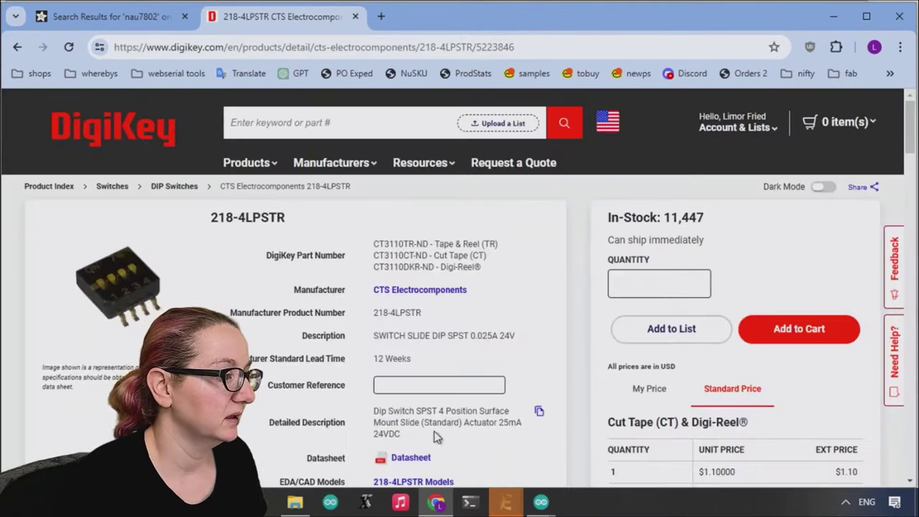
left_click(407, 457)
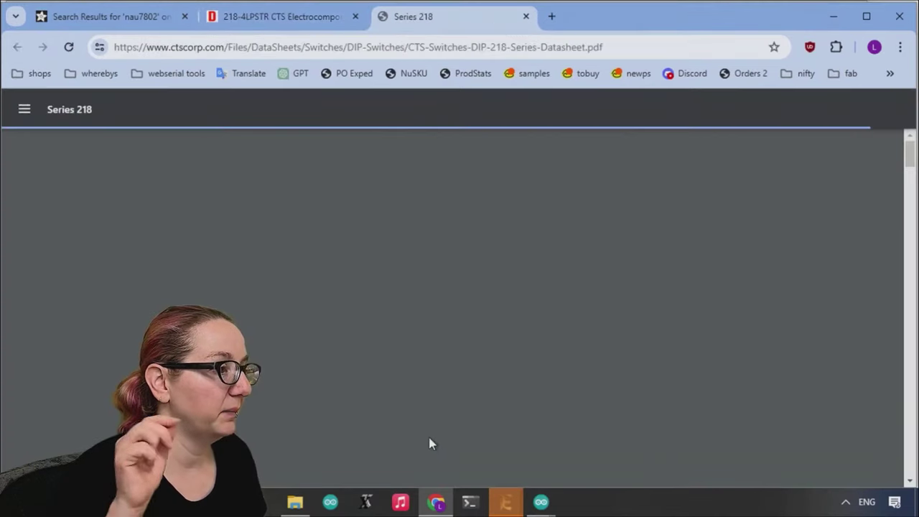
Review the first page of the Series 218 datasheet, from the feature list to the part-number ordering table
scroll(730, 286, "down", 6)
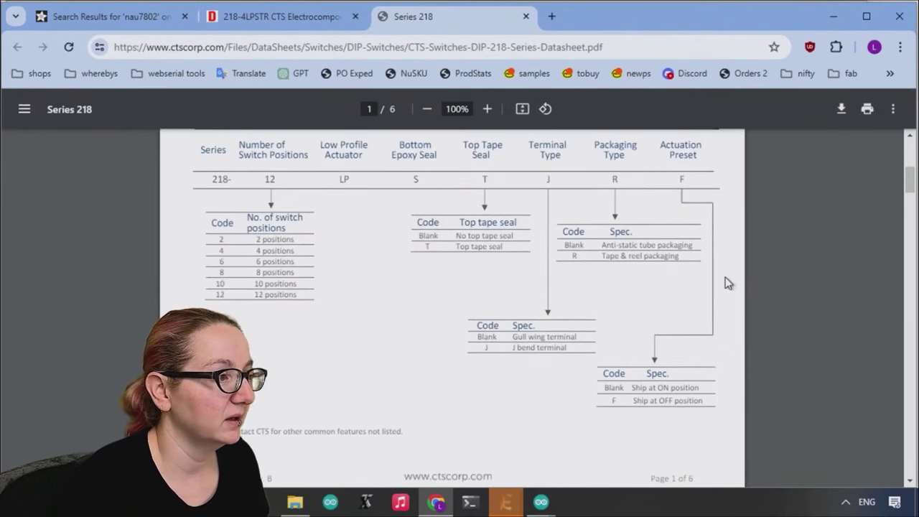
scroll(727, 282, "up", 6)
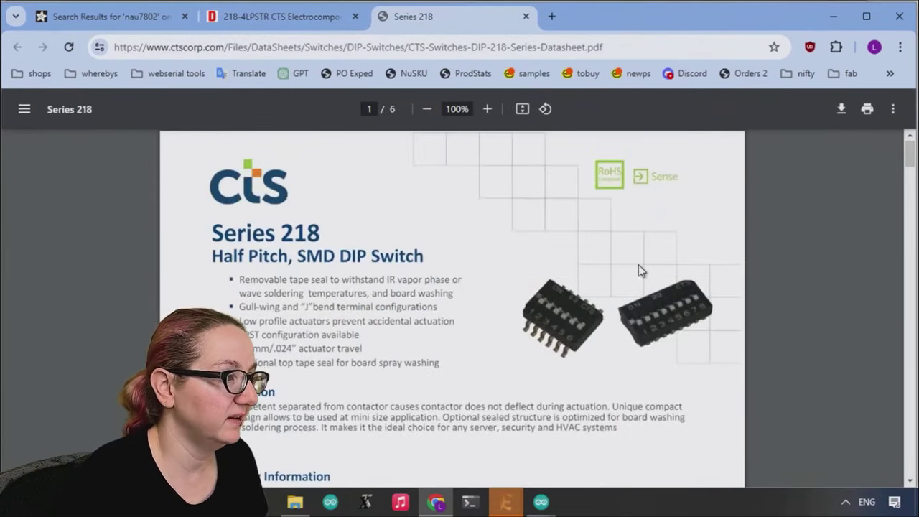
scroll(638, 266, "down", 5)
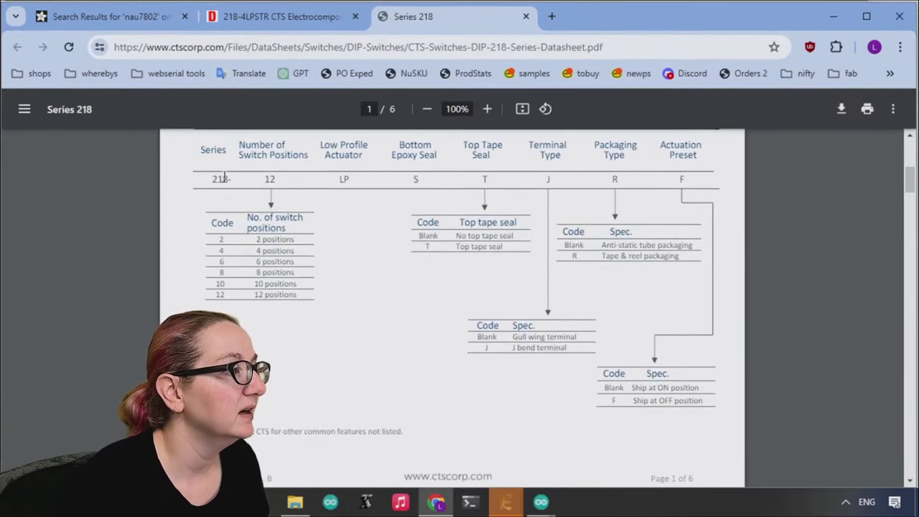
Compare the 218-4LPSTR part number with the datasheet's ordering codes, then return to the DigiKey product page's stock and standard pricing
left_click(277, 18)
left_click(408, 21)
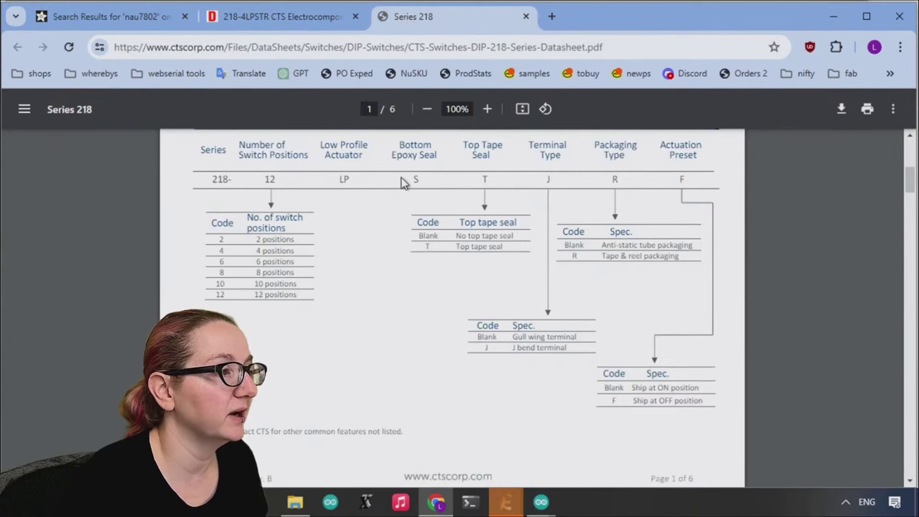
left_click(302, 18)
left_click(400, 23)
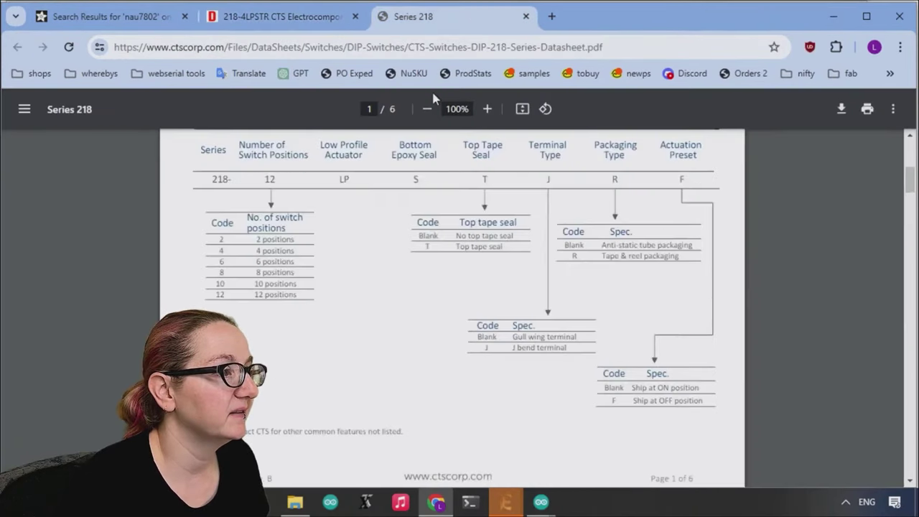
left_click(267, 17)
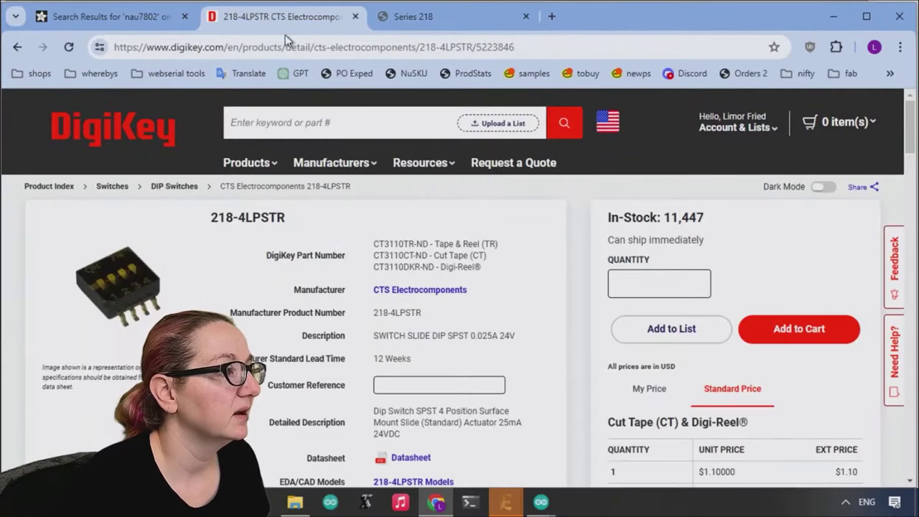
left_click(451, 22)
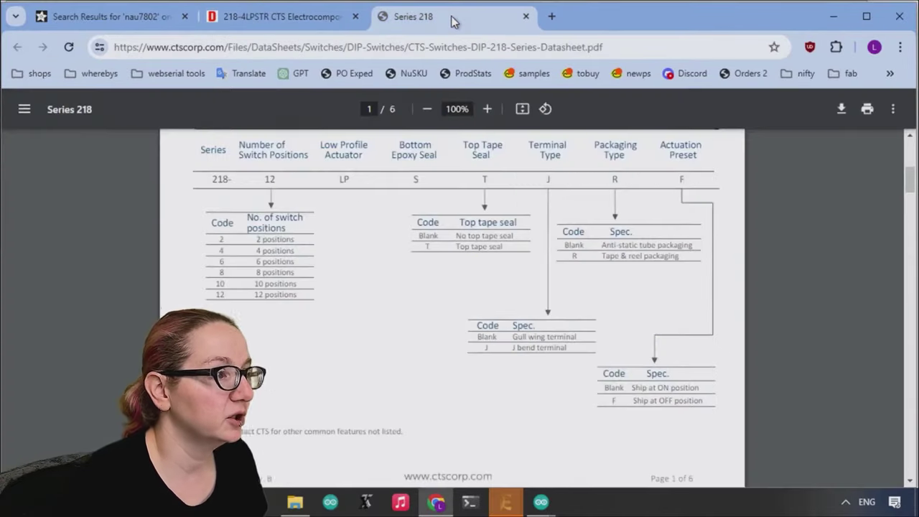
left_click(282, 18)
scroll(603, 212, "down", 1)
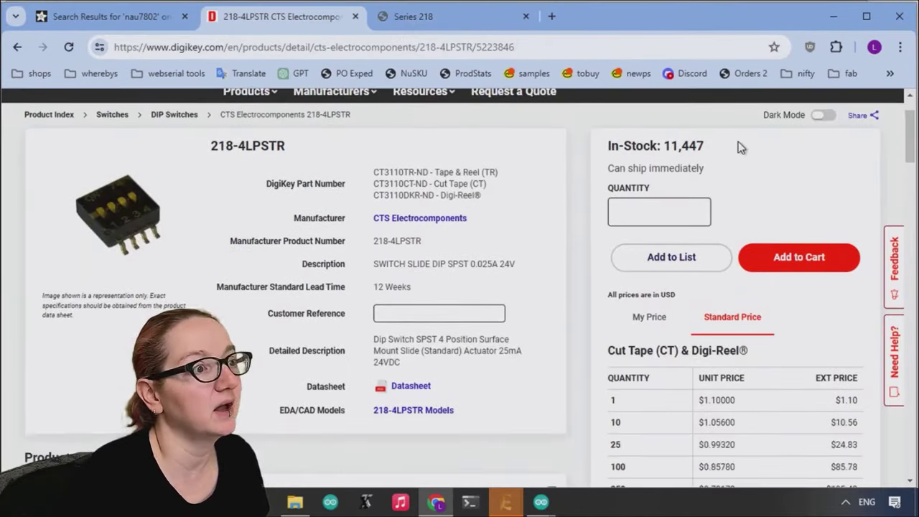